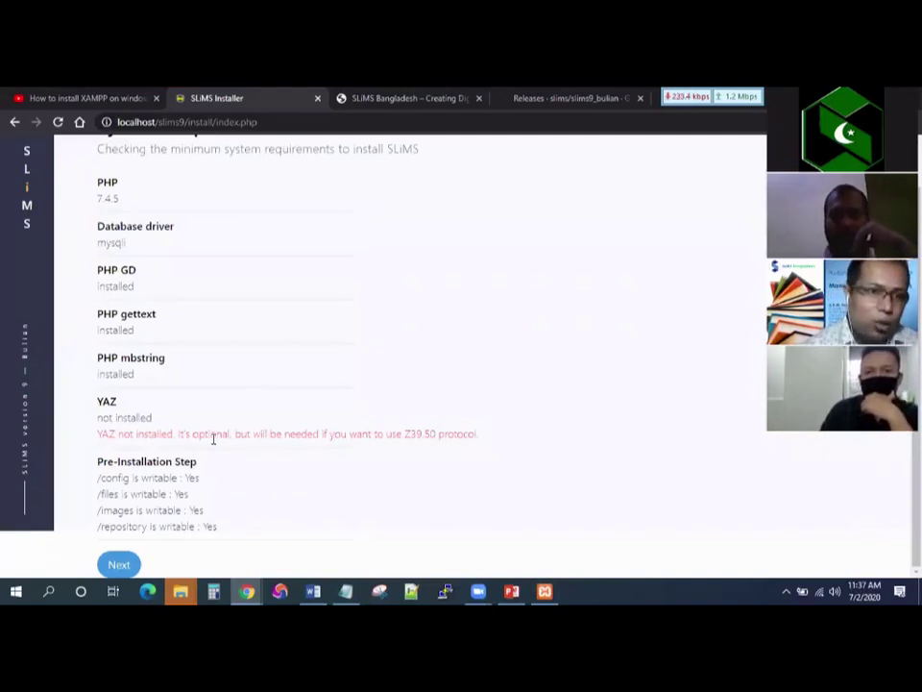
Advance to the Database information form, then bring the Notepad notes back in front.
{"action": "left_click", "coordinate": [119, 565]}
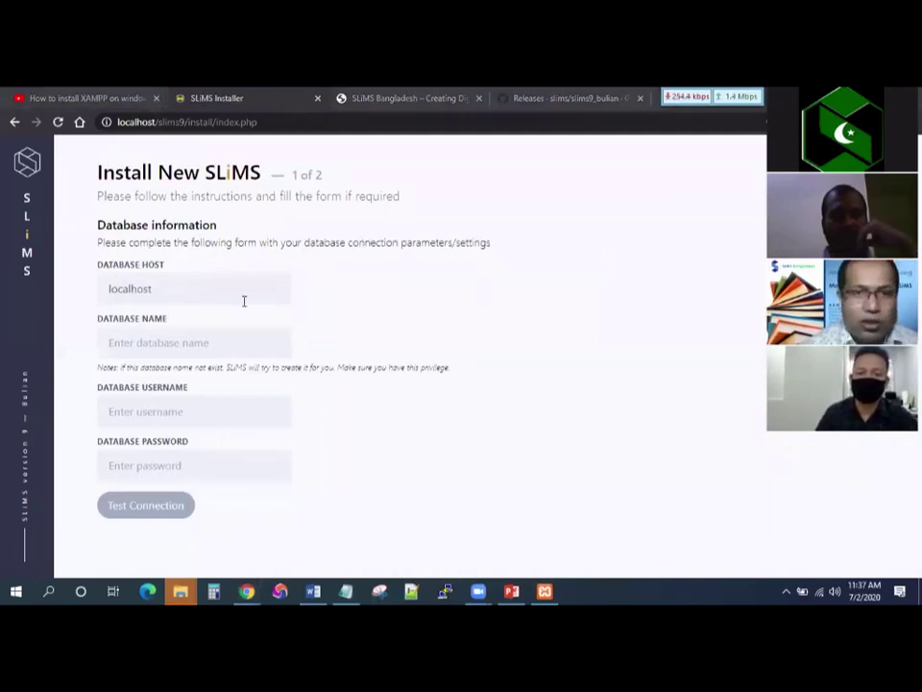
{"action": "left_click", "coordinate": [340, 251]}
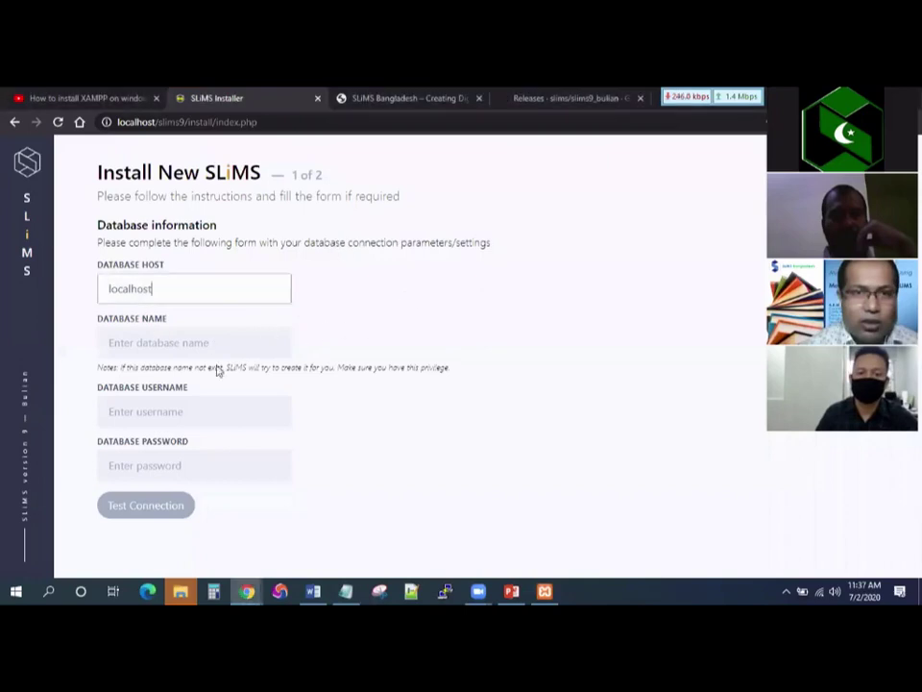
{"action": "left_click", "coordinate": [192, 465]}
{"action": "left_click", "coordinate": [355, 557]}
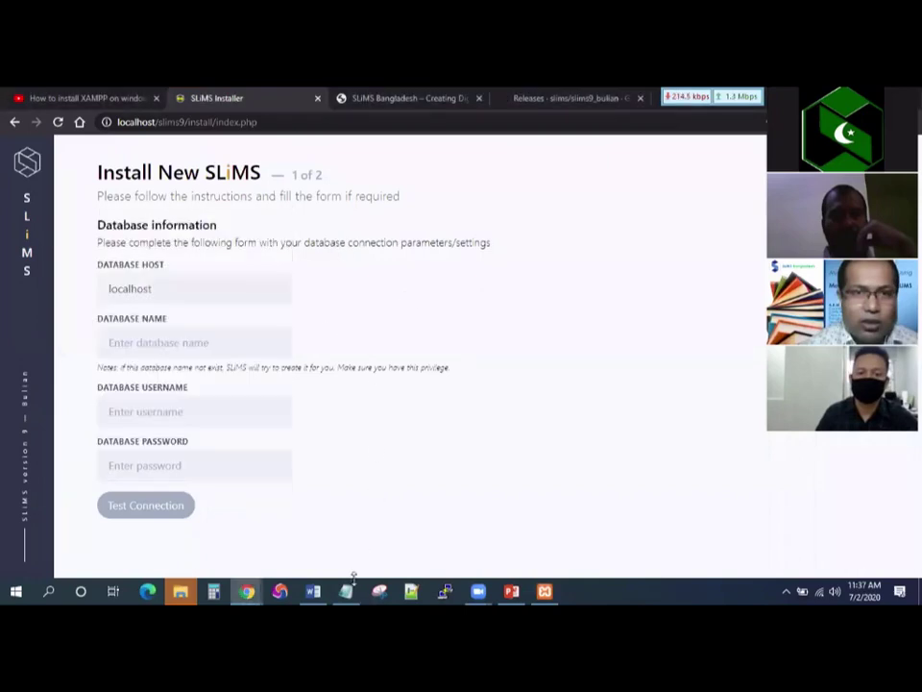
{"action": "left_click", "coordinate": [346, 591]}
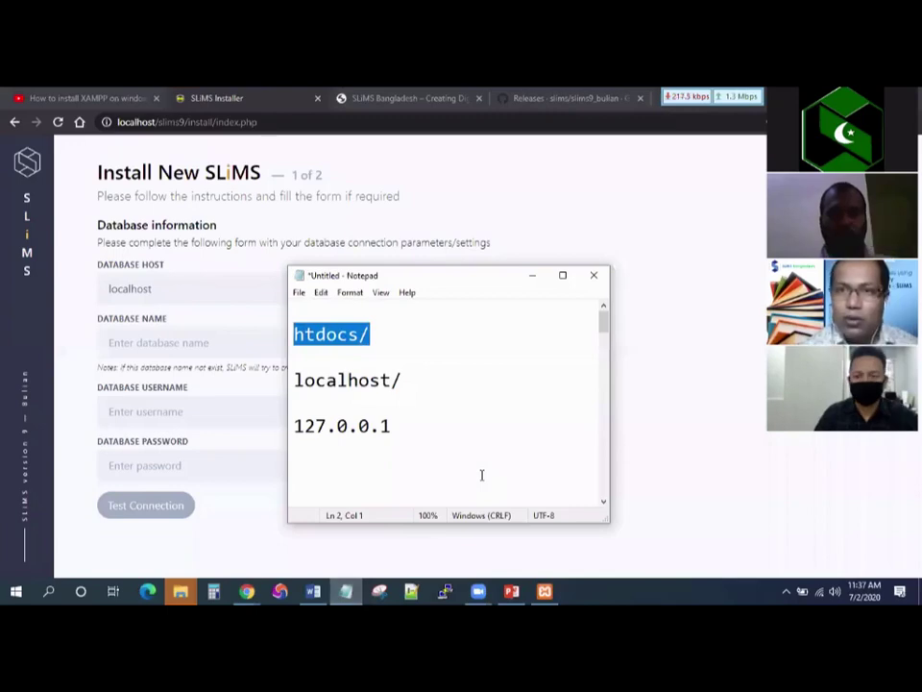
Add 'Database name:', 'DB Username:' and 'DB USer Password:' lines above htdocs/, then minimize Notepad.
{"action": "left_click_drag", "start_coordinate": [469, 278], "coordinate": [621, 187]}
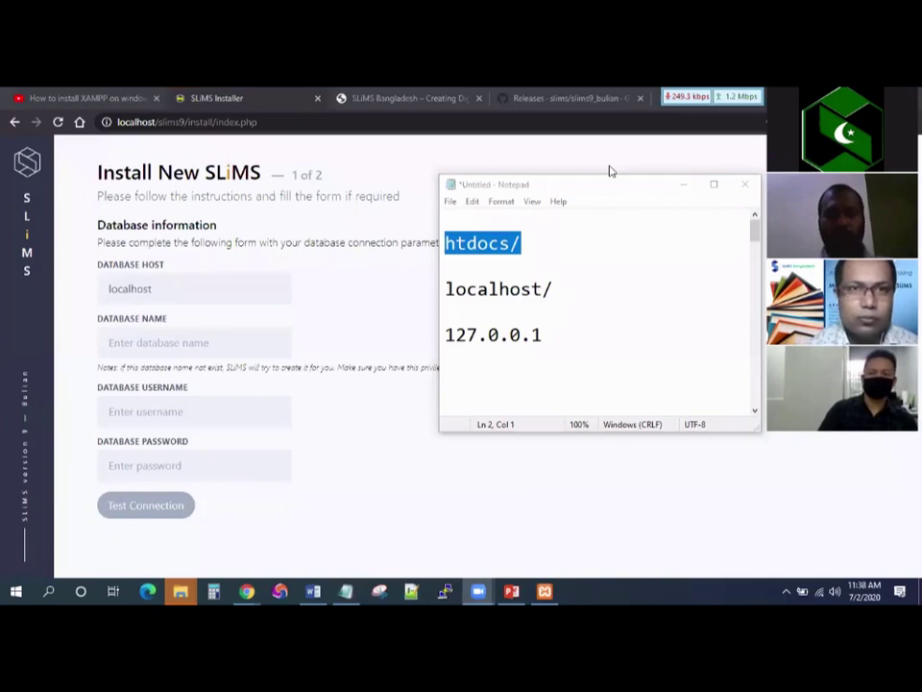
{"action": "key", "text": "Up"}
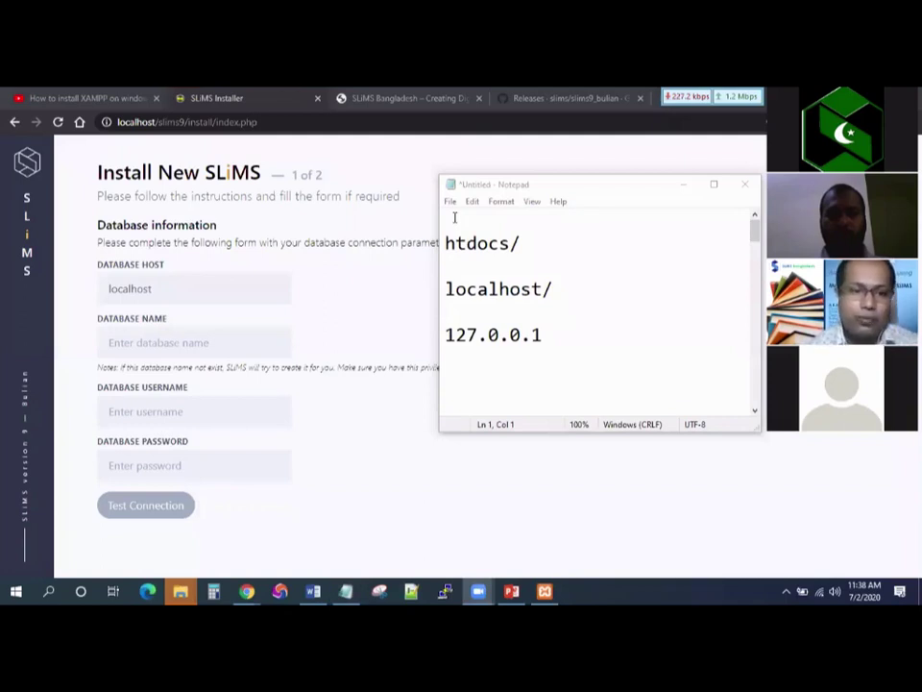
{"action": "left_click", "coordinate": [455, 217]}
{"action": "key", "text": "Return"}
{"action": "key", "text": "Return"}
{"action": "key", "text": "Up"}
{"action": "key", "text": "Up"}
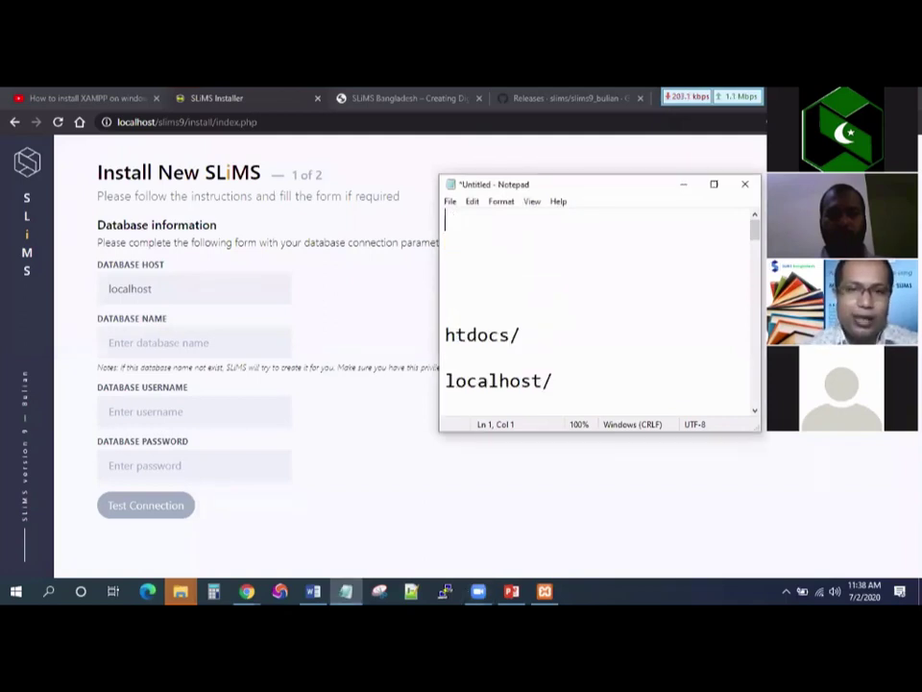
{"action": "type", "text": "D"}
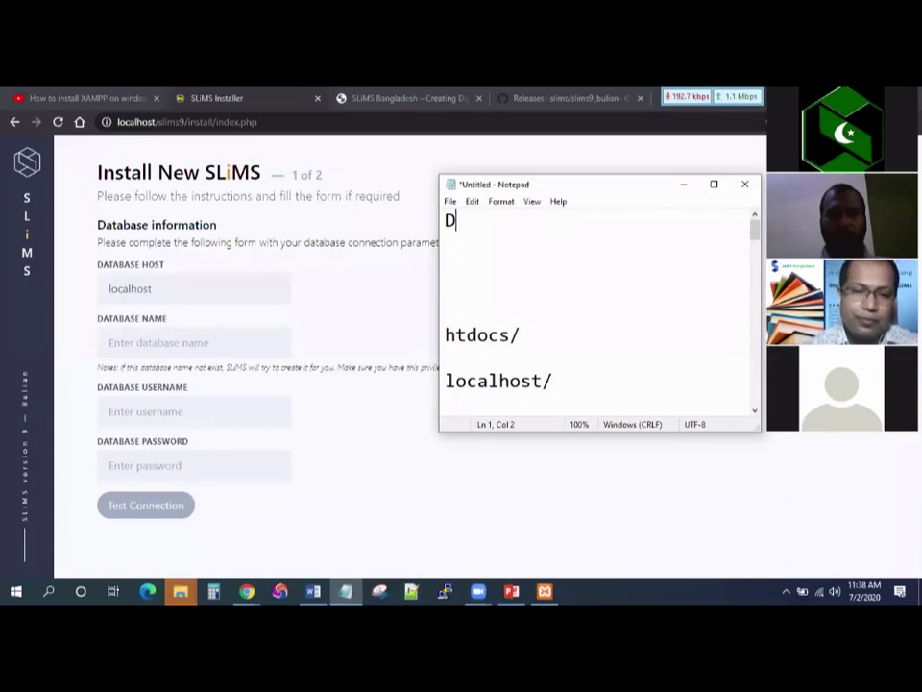
{"action": "type", "text": "atabase n"}
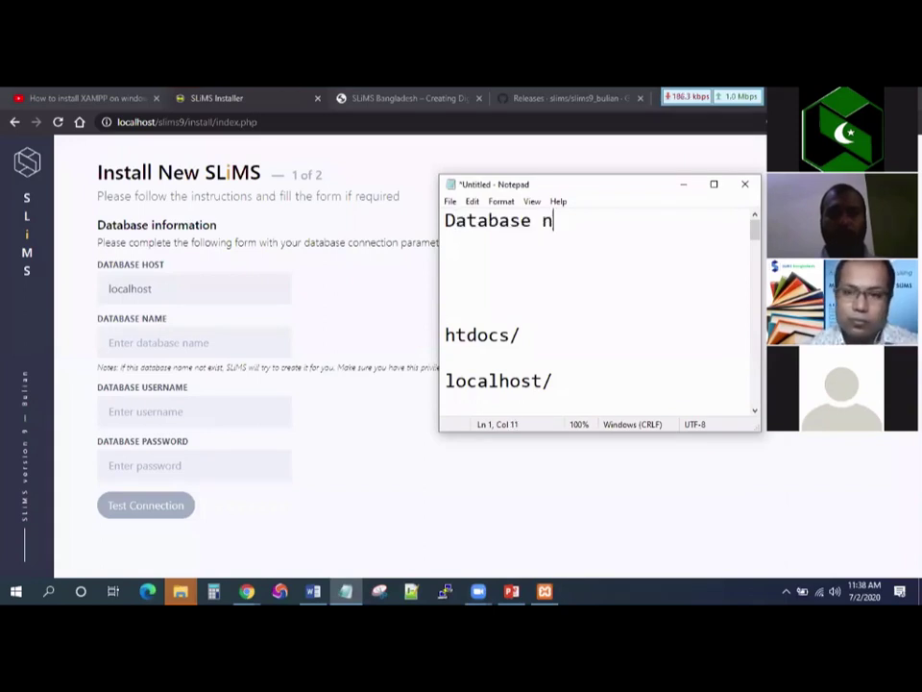
{"action": "type", "text": "ame:"}
{"action": "key", "text": "Return"}
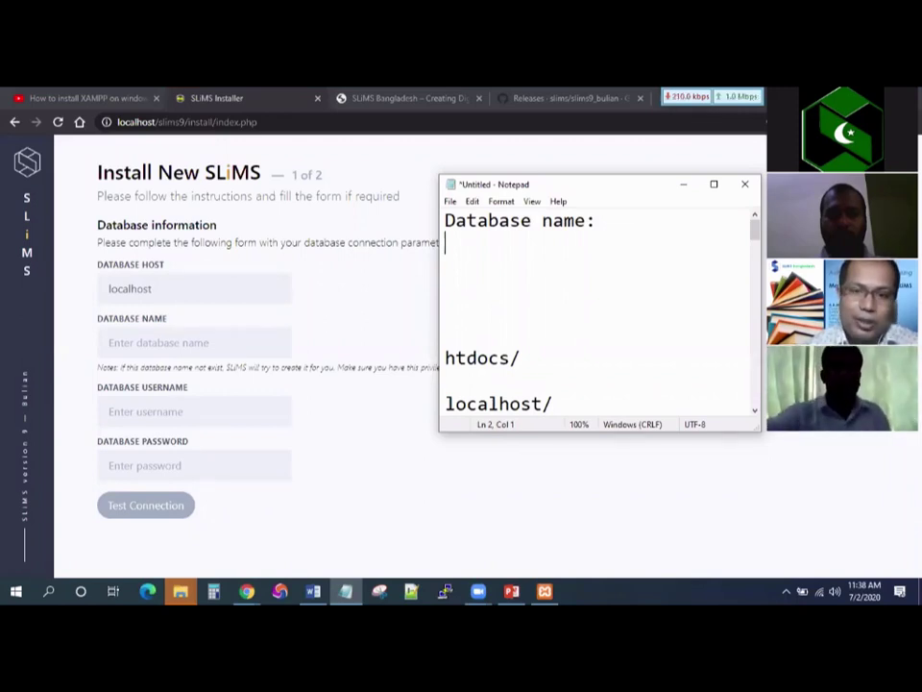
{"action": "type", "text": "D"}
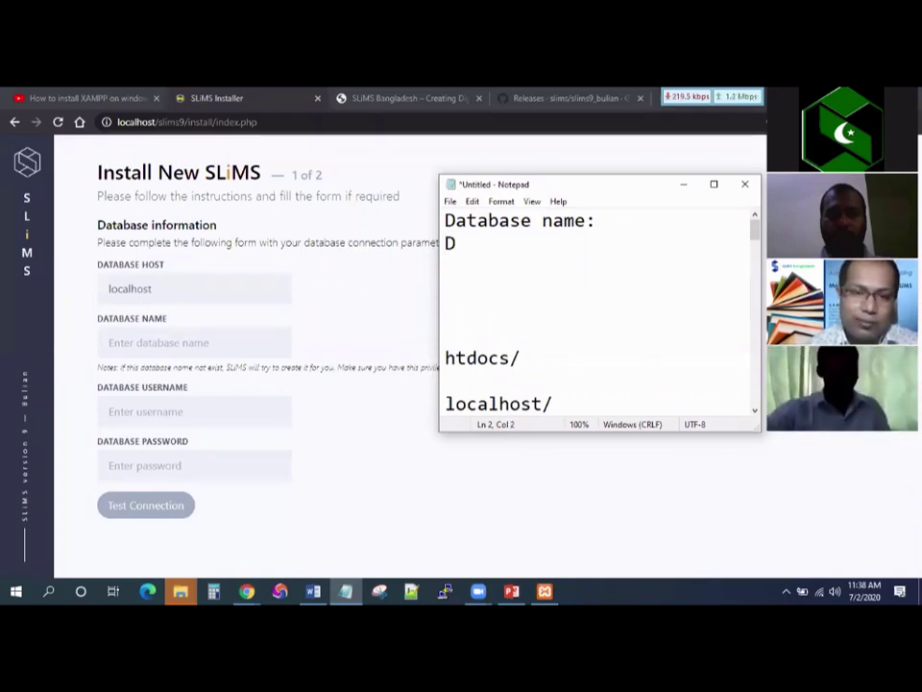
{"action": "type", "text": "B Usernam"}
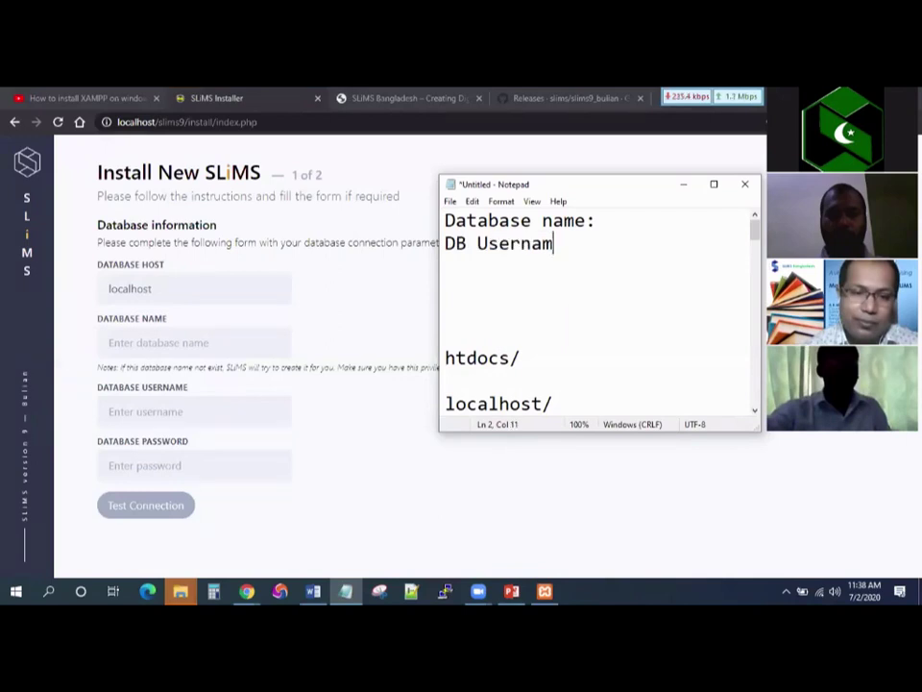
{"action": "type", "text": "e:"}
{"action": "key", "text": "Return"}
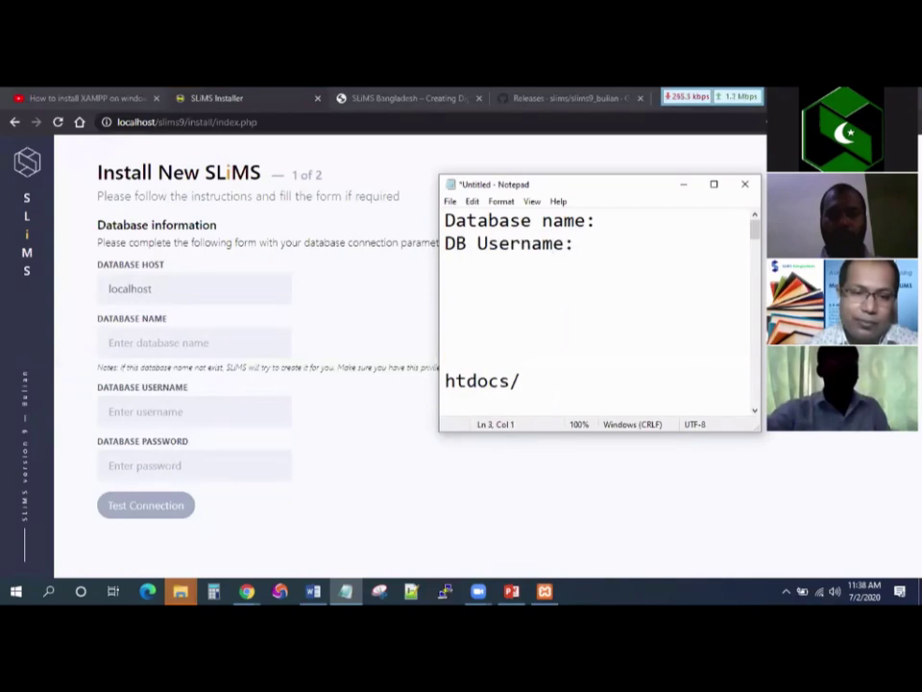
{"action": "type", "text": "DB USer P"}
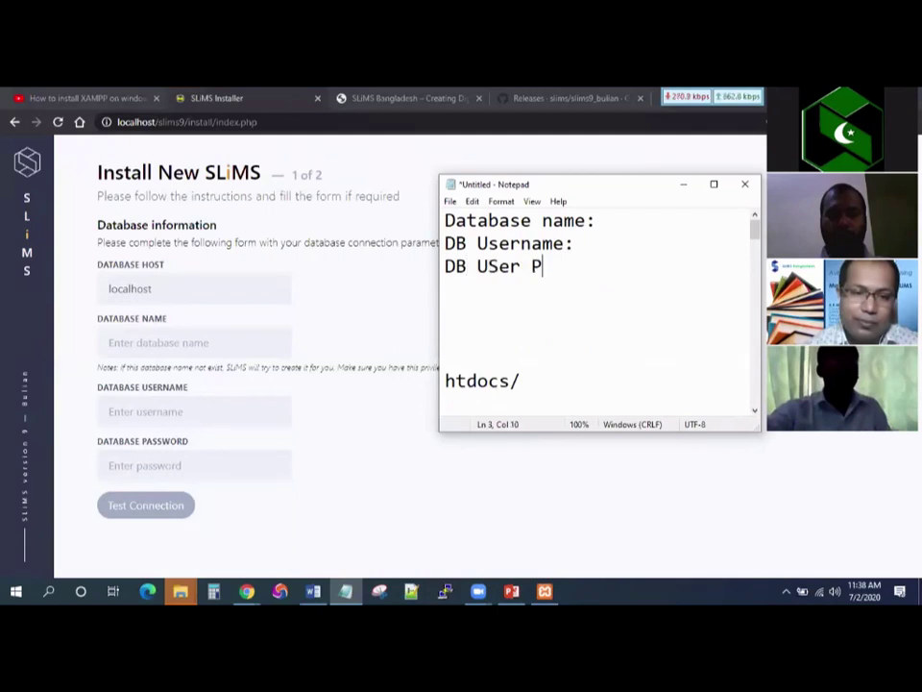
{"action": "type", "text": "assword:"}
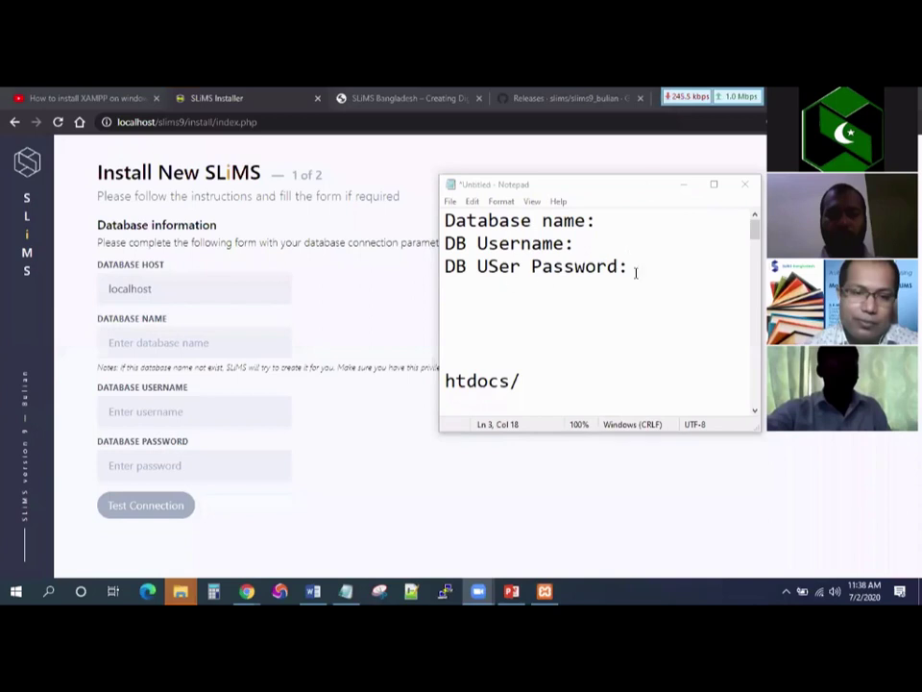
{"action": "left_click", "coordinate": [558, 201]}
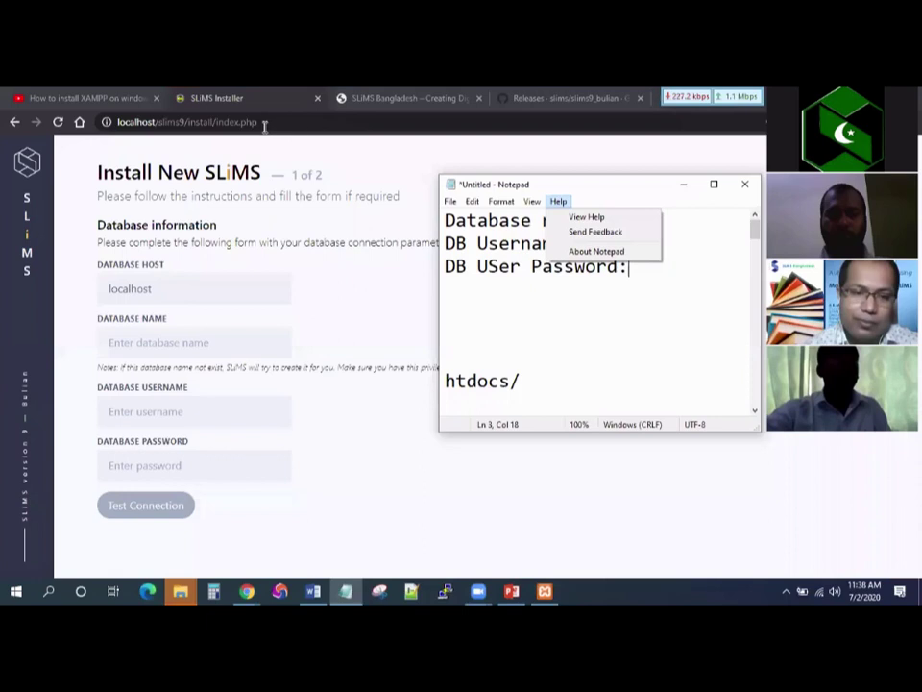
{"action": "left_click", "coordinate": [161, 121]}
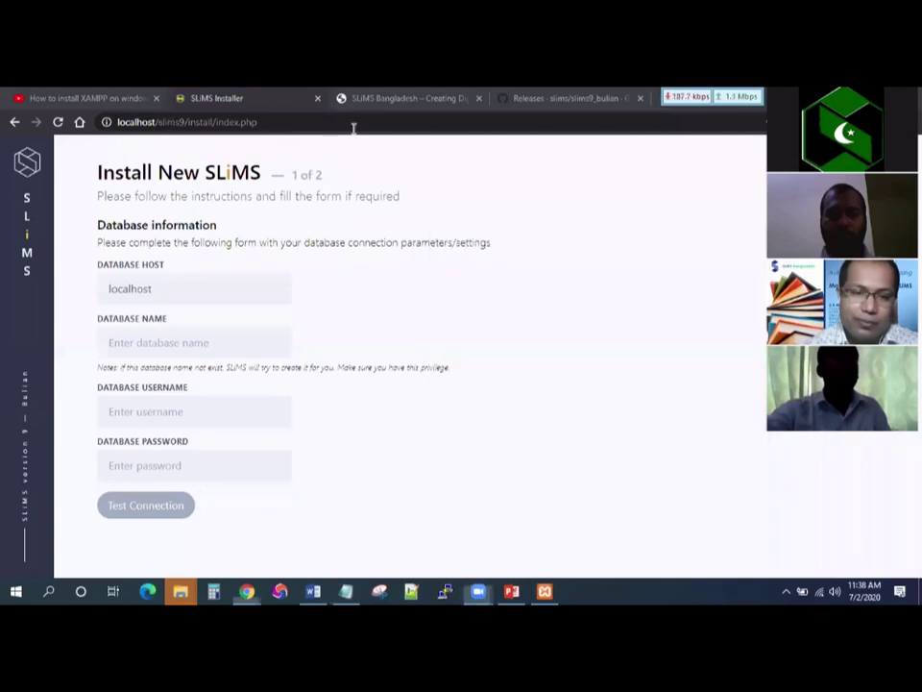
Open a copy of the installer in a new tab and load the localhost/phpmyadmin/ page.
{"action": "key", "text": "alt+Return"}
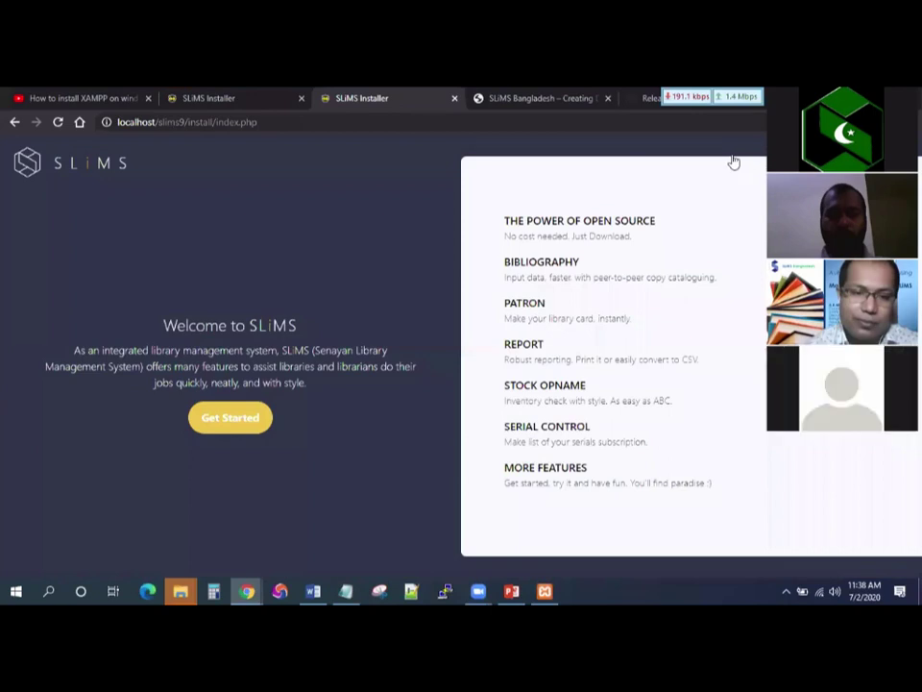
{"action": "key", "text": "ctrl+shift+Left"}
{"action": "key", "text": "ctrl+shift+Left"}
{"action": "key", "text": "ctrl+shift+Left"}
{"action": "key", "text": "ctrl+shift+Left"}
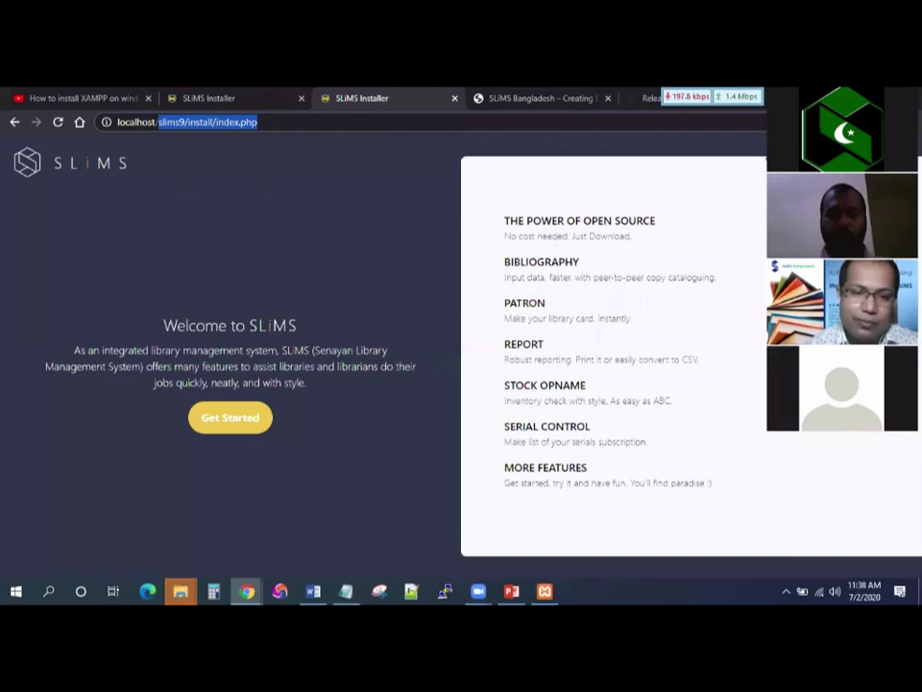
{"action": "key", "text": "BackSpace"}
{"action": "key", "text": "Return"}
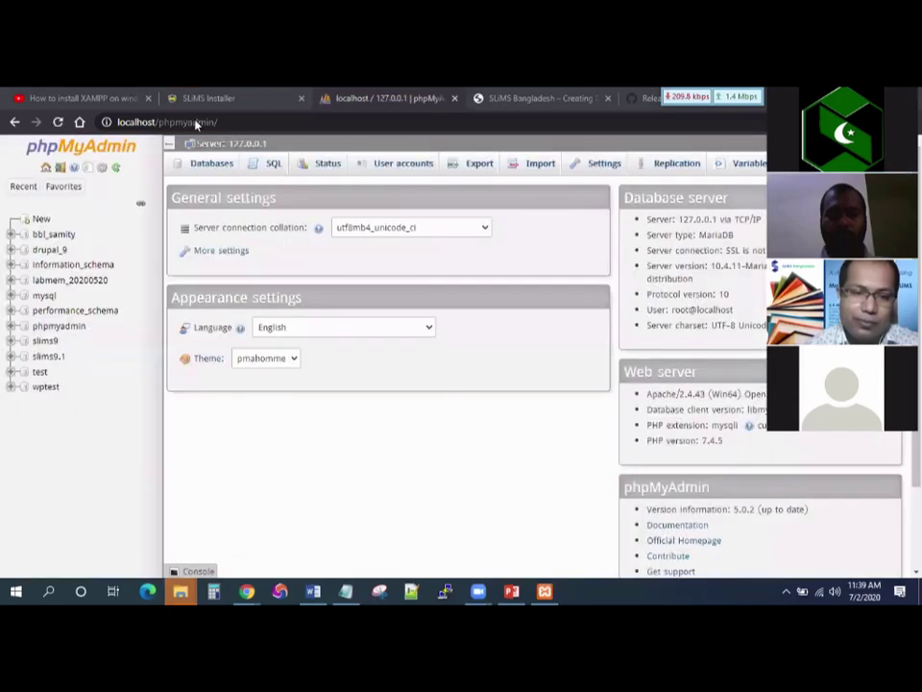
{"action": "key", "text": "ctrl+l"}
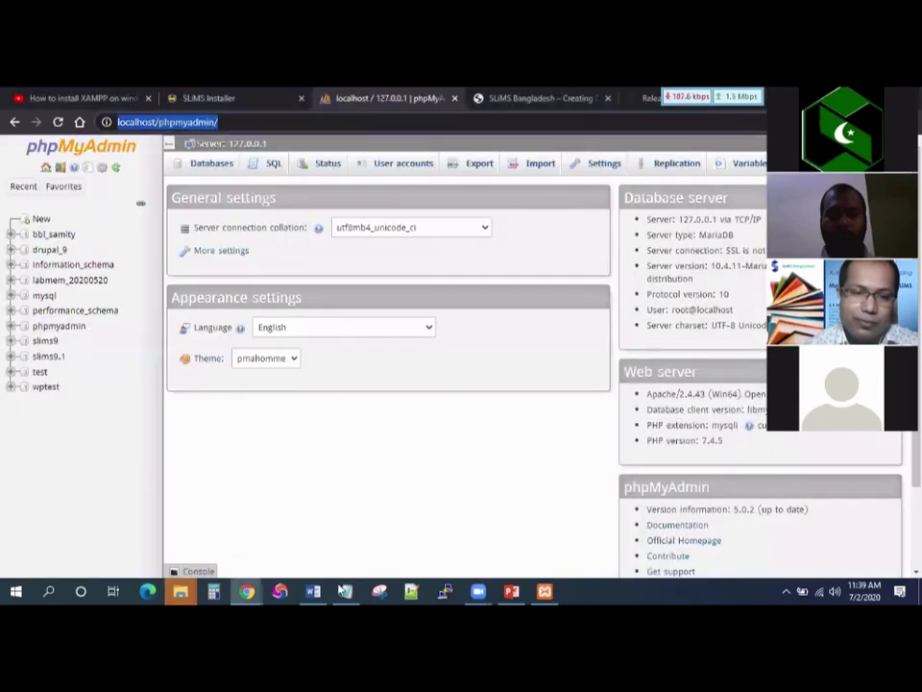
{"action": "key", "text": "ctrl+c"}
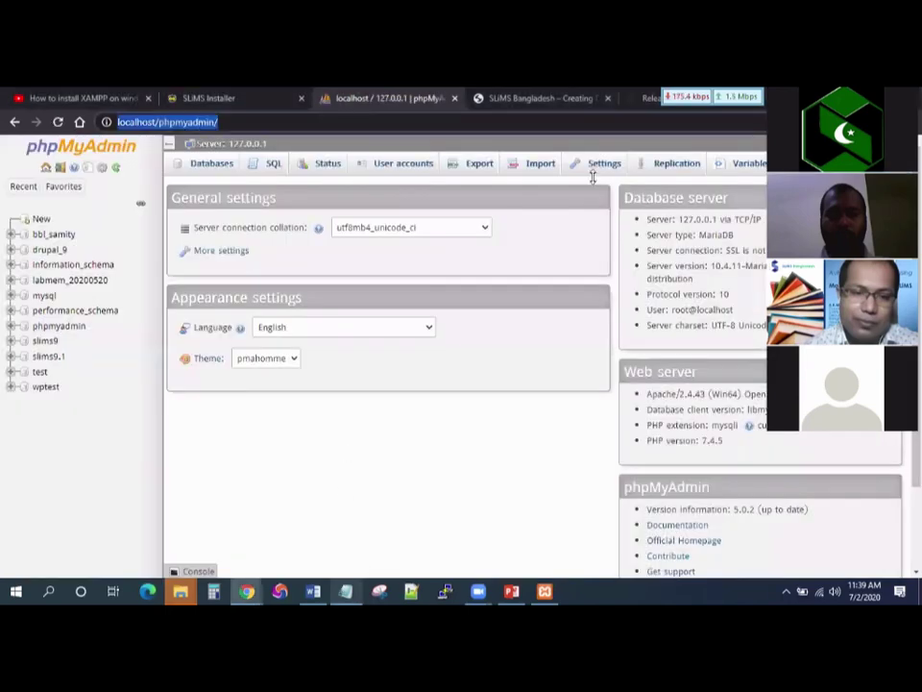
{"action": "key", "text": "alt+Tab"}
{"action": "key", "text": "ctrl+v"}
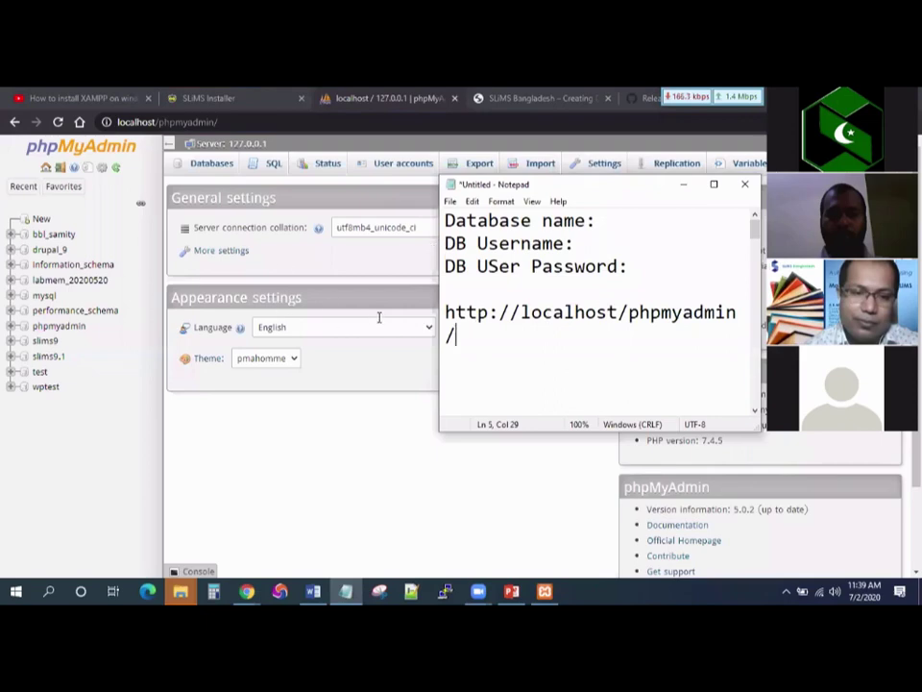
{"action": "left_click_drag", "start_coordinate": [439, 240], "coordinate": [287, 240]}
{"action": "left_click", "coordinate": [575, 313]}
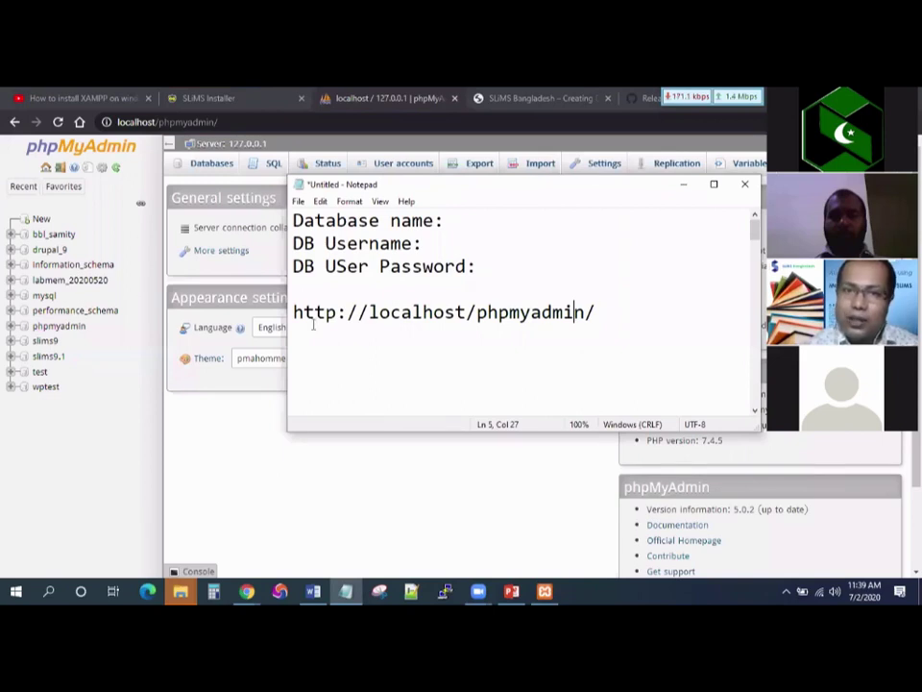
{"action": "key", "text": "Right"}
{"action": "left_click", "coordinate": [248, 317]}
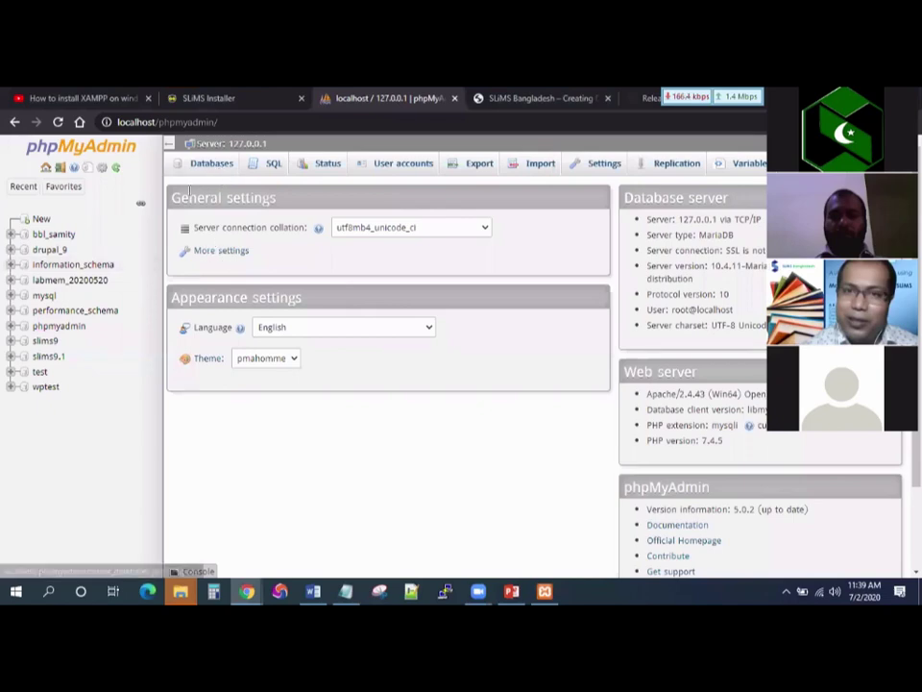
On the Databases page, create slimspk (replacing the mistyped pk_slim) with utf8_unicode_ci collation.
{"action": "left_click", "coordinate": [203, 170]}
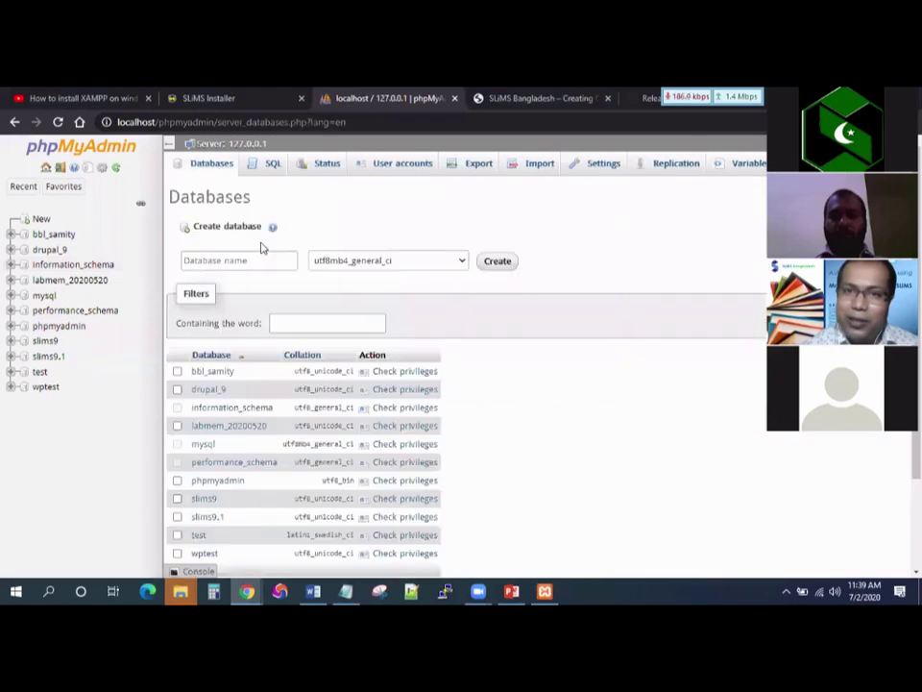
{"action": "left_click", "coordinate": [252, 259]}
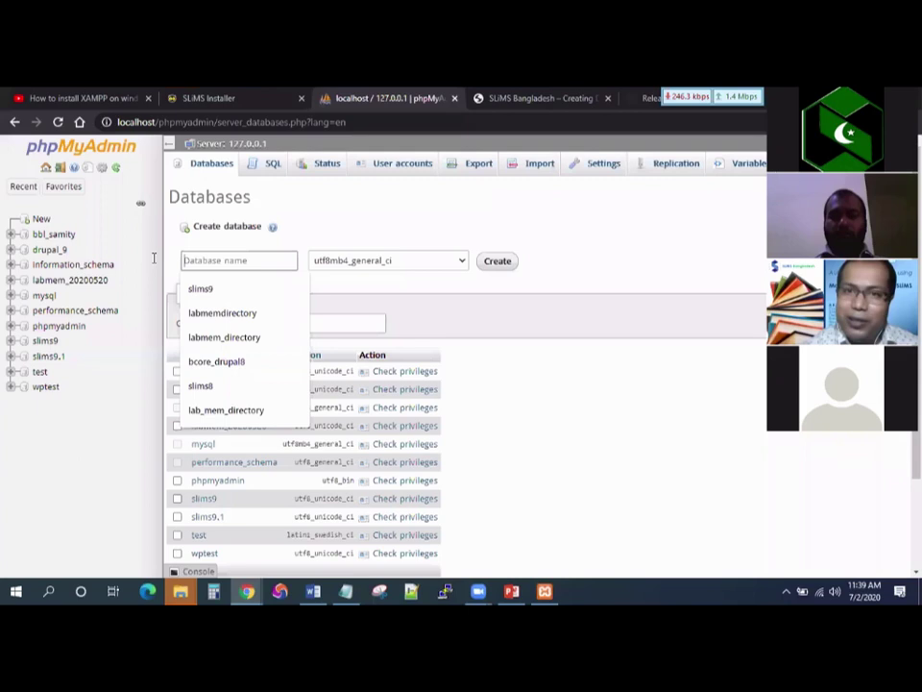
{"action": "type", "text": "pk_slim"}
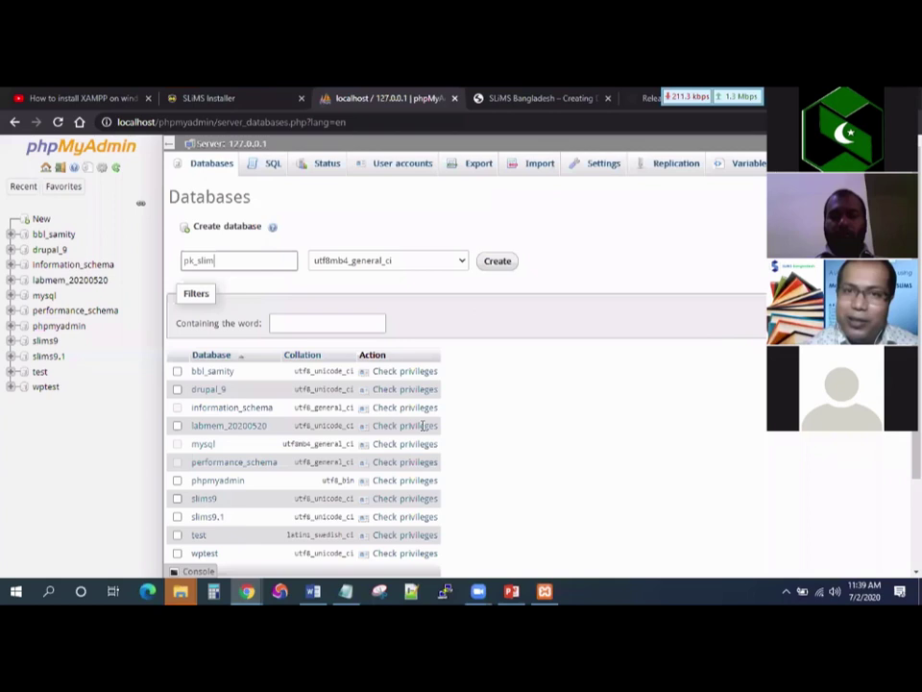
{"action": "key", "text": "ctrl+a"}
{"action": "type", "text": "slimspk"}
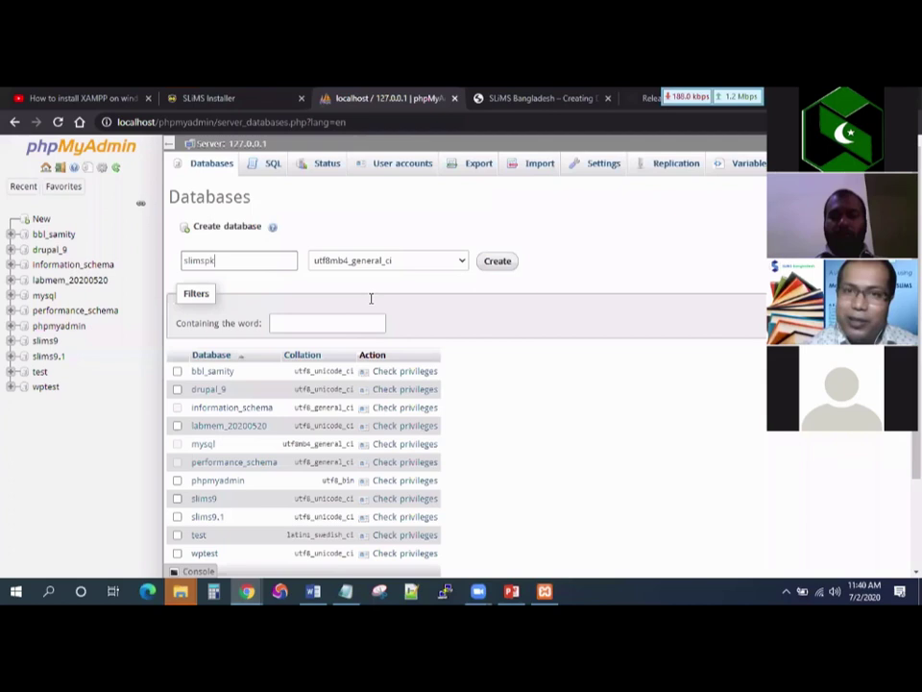
{"action": "key", "text": "Tab"}
{"action": "key", "text": "alt+Down"}
{"action": "scroll", "coordinate": [370, 298], "scroll_direction": "down", "scroll_amount": 2}
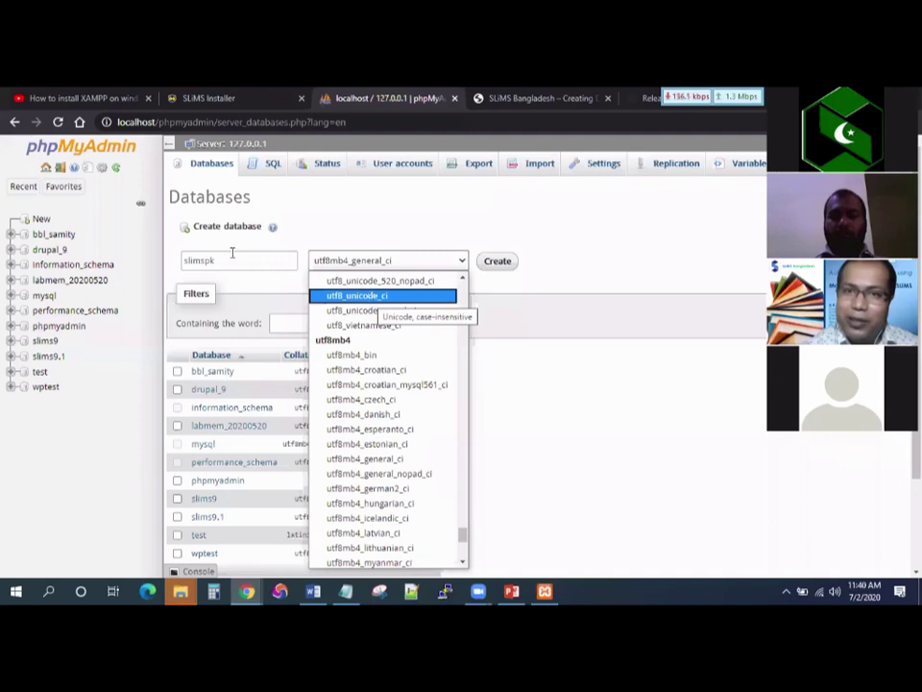
{"action": "left_click", "coordinate": [232, 253]}
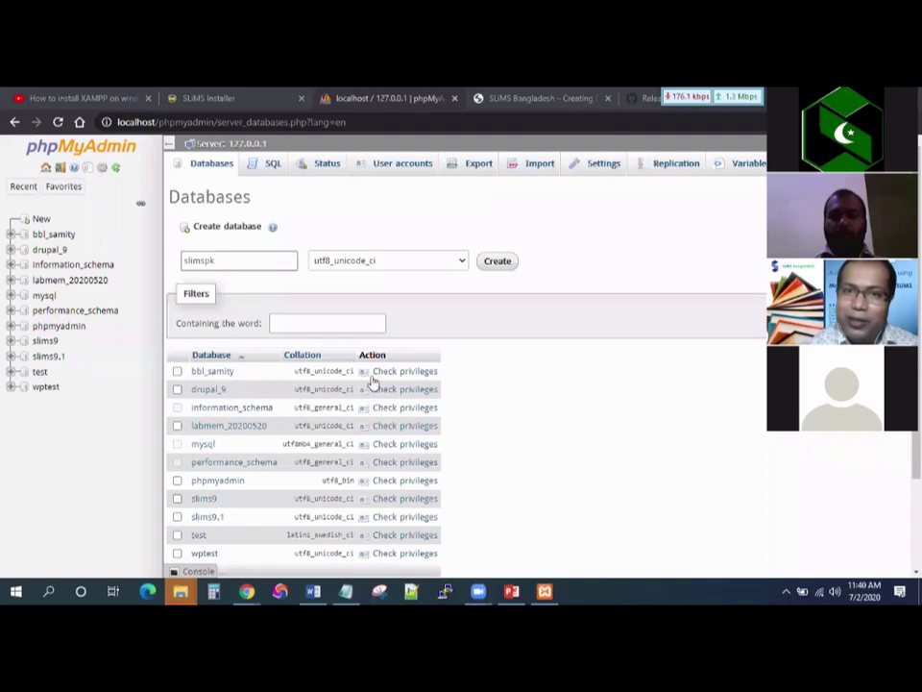
{"action": "key", "text": "Return"}
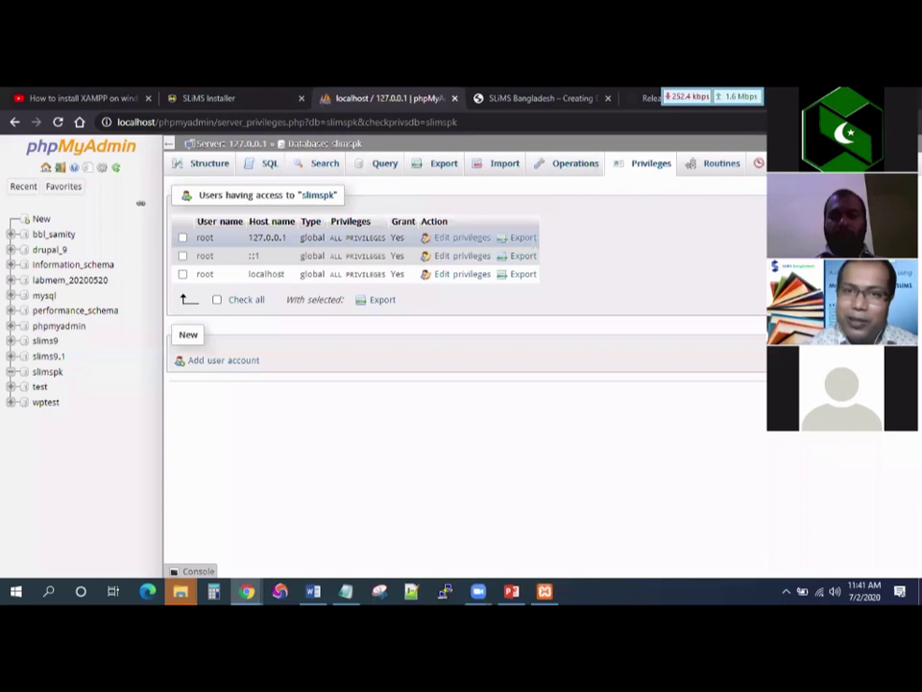
Note root as the DB username with a blank password, then go back to the SLiMS Installer tab.
{"action": "key", "text": "alt+Tab"}
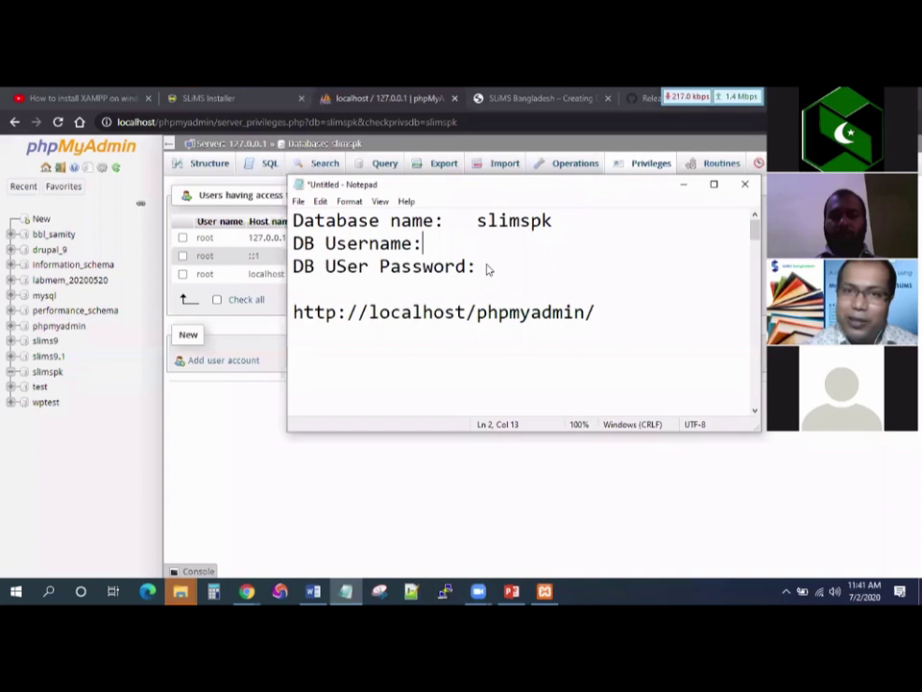
{"action": "type", "text": "root"}
{"action": "key", "text": "Down"}
{"action": "type", "text": "no"}
{"action": "type", "text": "password>"}
{"action": "left_click", "coordinate": [487, 266]}
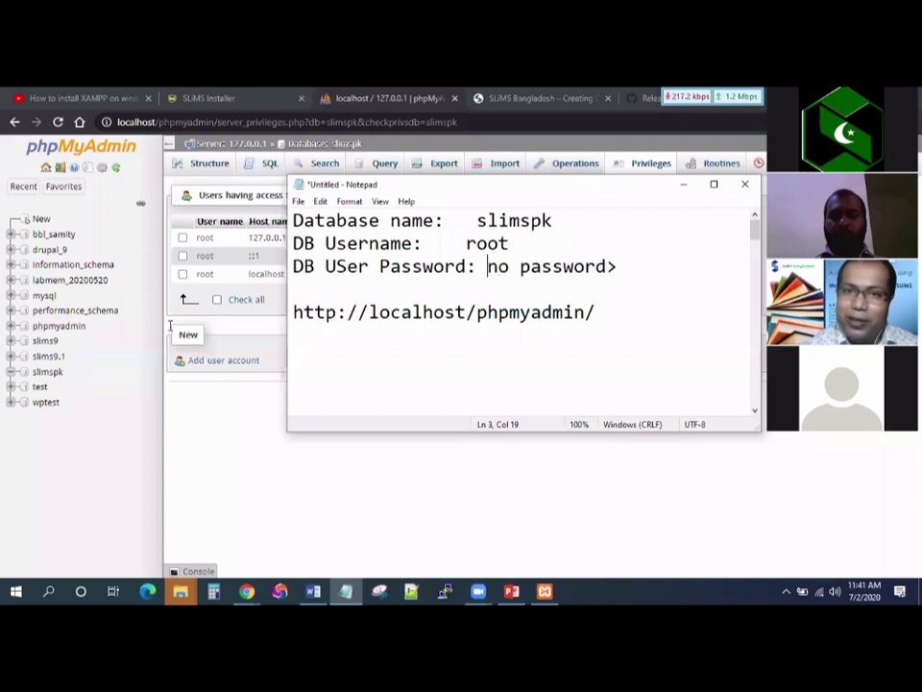
{"action": "key", "text": "ctrl+z"}
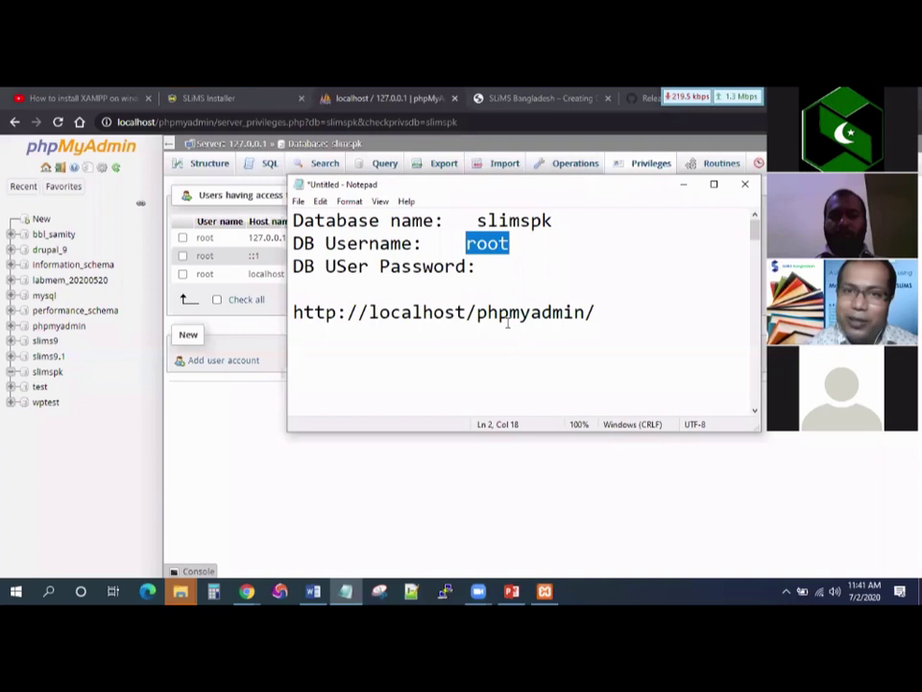
{"action": "key", "text": "alt+Tab"}
{"action": "key", "text": "ctrl+shift+Tab"}
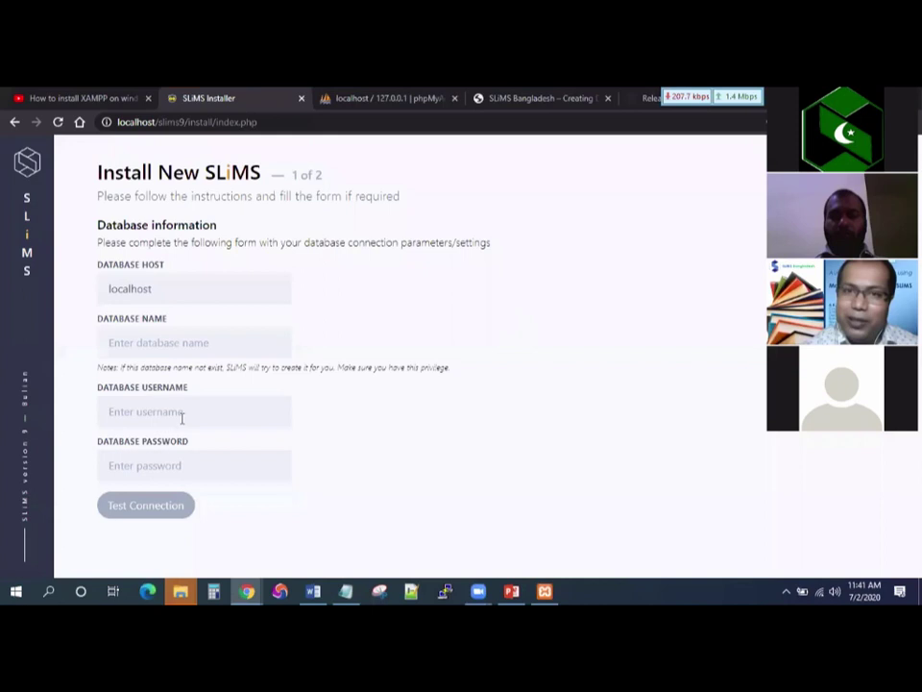
Enter database name slimspk and username root, test the connection, and continue to step 2.
{"action": "key", "text": "Tab"}
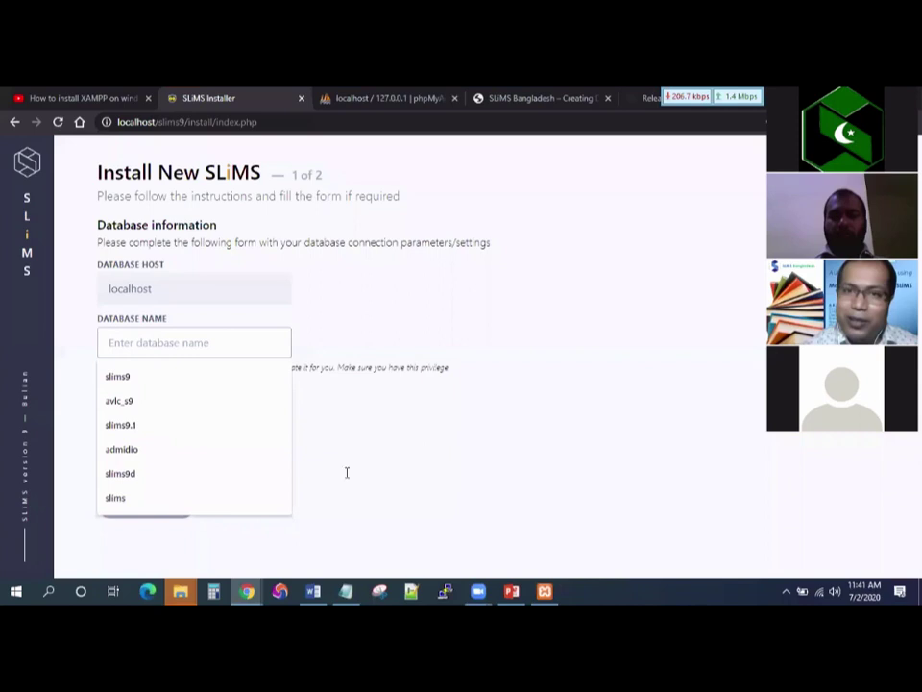
{"action": "type", "text": "slimspk"}
{"action": "key", "text": "Tab"}
{"action": "type", "text": "r"}
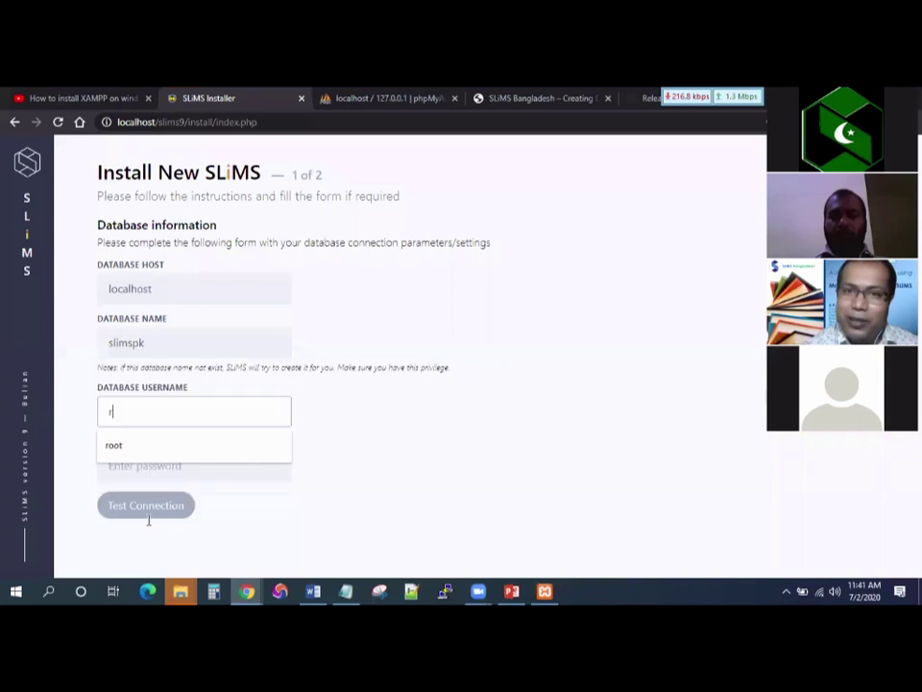
{"action": "type", "text": "oot"}
{"action": "key", "text": "Tab"}
{"action": "left_click", "coordinate": [148, 517]}
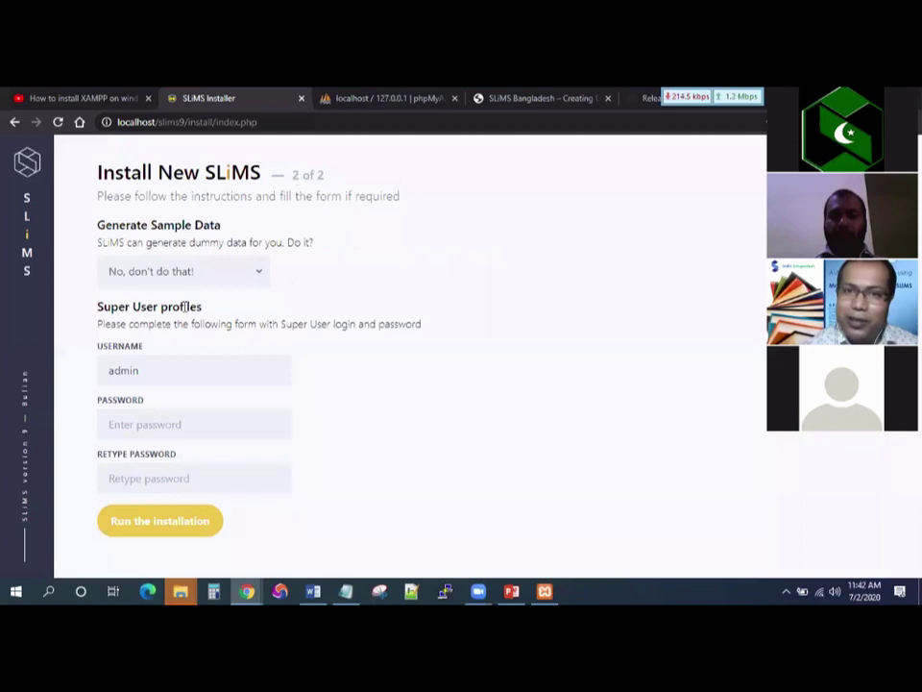
Set Generate Sample Data to 'Yes, please.'.
{"action": "left_click", "coordinate": [182, 271]}
{"action": "left_click", "coordinate": [145, 292]}
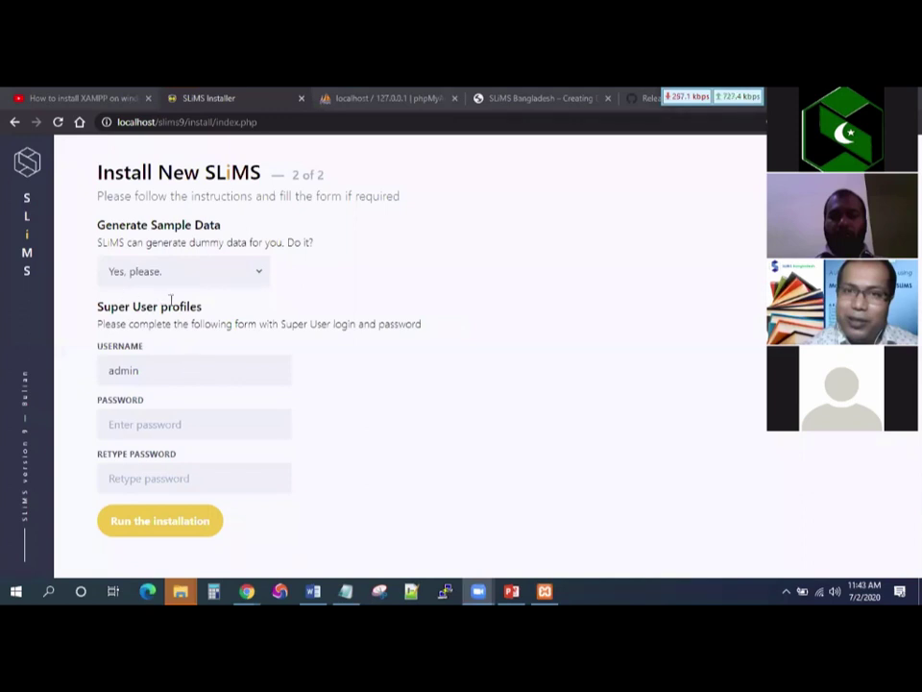
{"action": "left_click", "coordinate": [178, 272]}
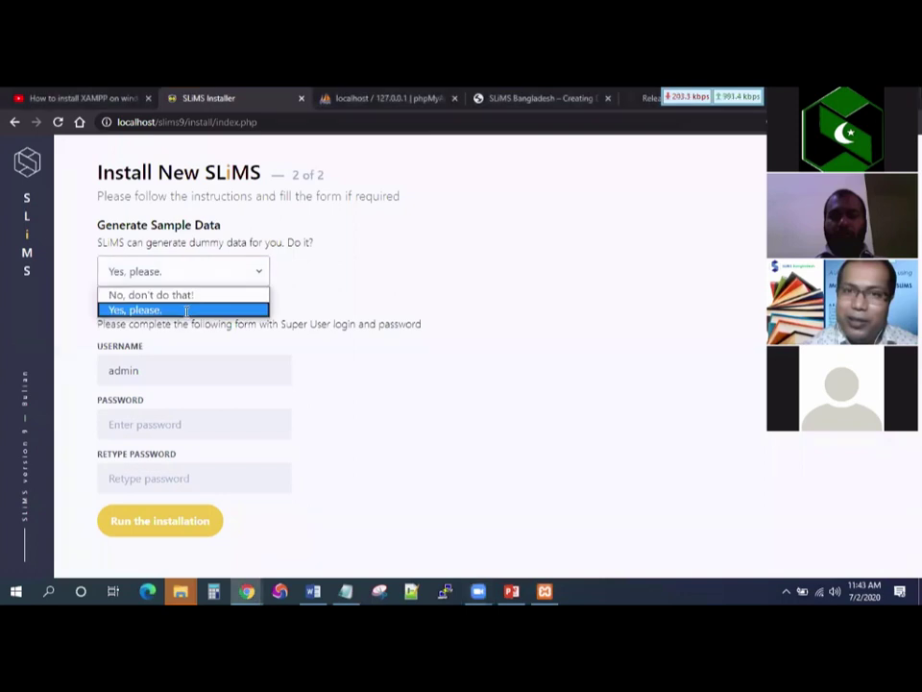
{"action": "left_click", "coordinate": [288, 324]}
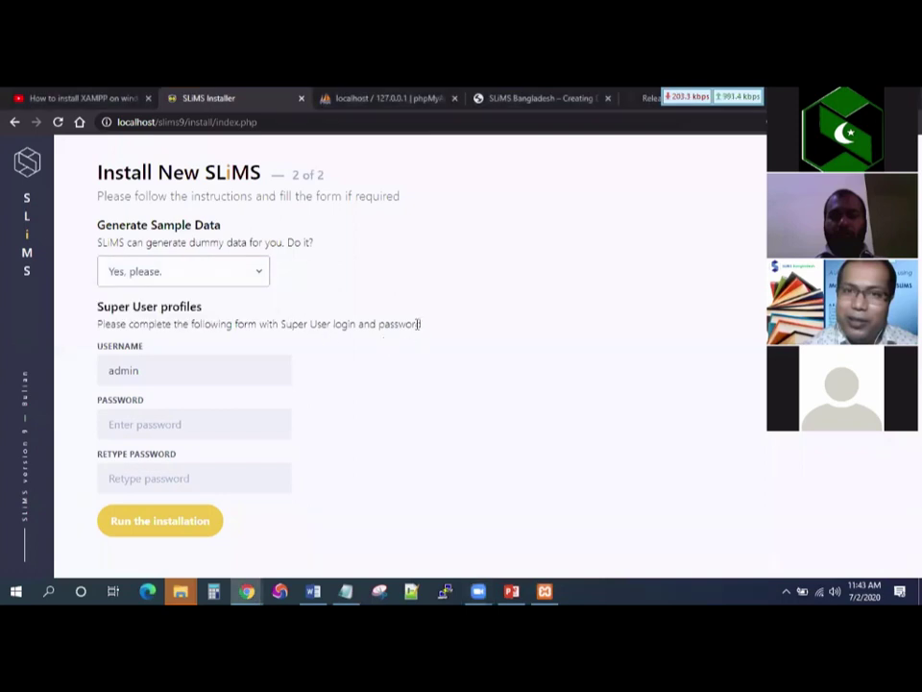
{"action": "left_click", "coordinate": [156, 366]}
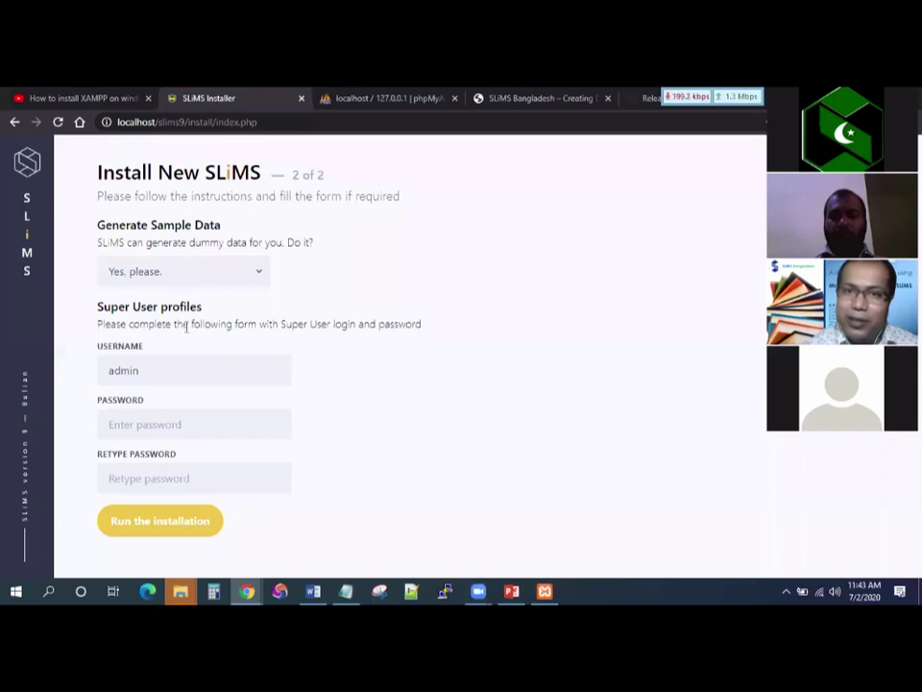
{"action": "triple_click", "coordinate": [135, 323]}
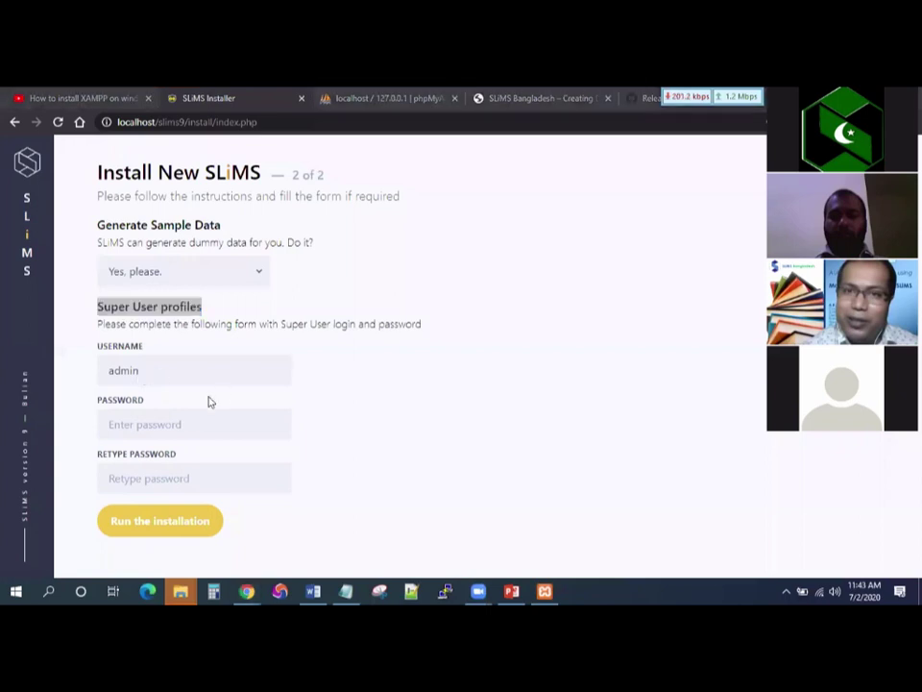
Enter the super user password, move to Retype Password, and switch to the notes.
{"action": "left_click", "coordinate": [217, 424]}
{"action": "type", "text": "a"}
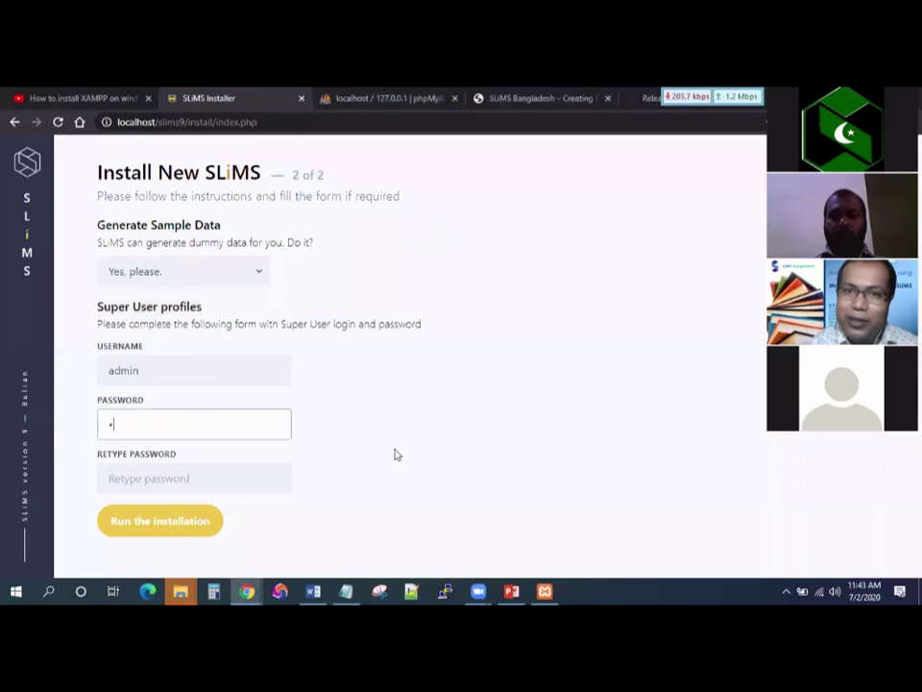
{"action": "type", "text": "dmin"}
{"action": "key", "text": "Tab"}
{"action": "type", "text": "admin"}
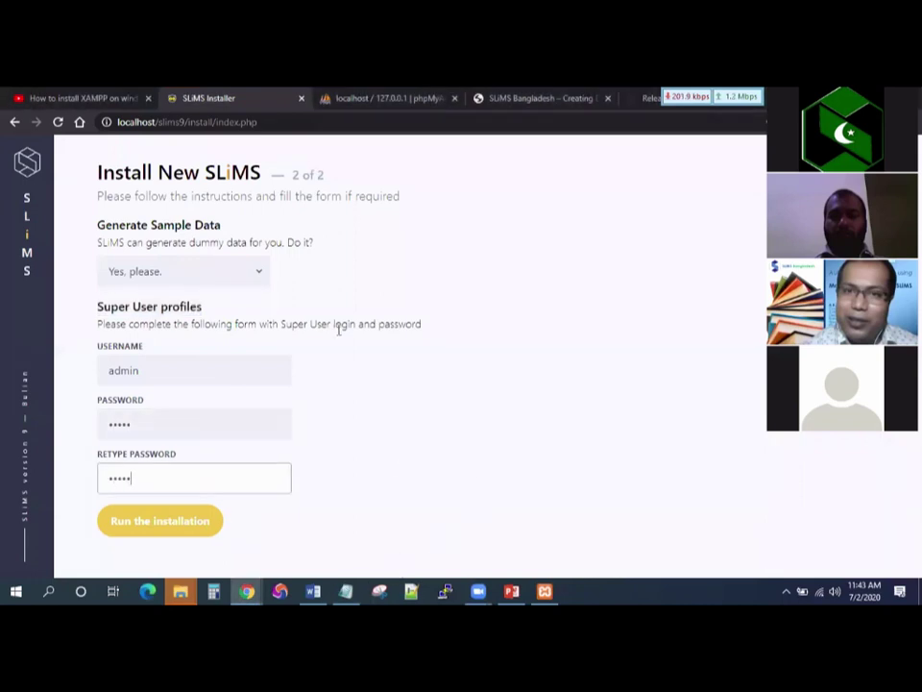
{"action": "key", "text": "alt+Tab"}
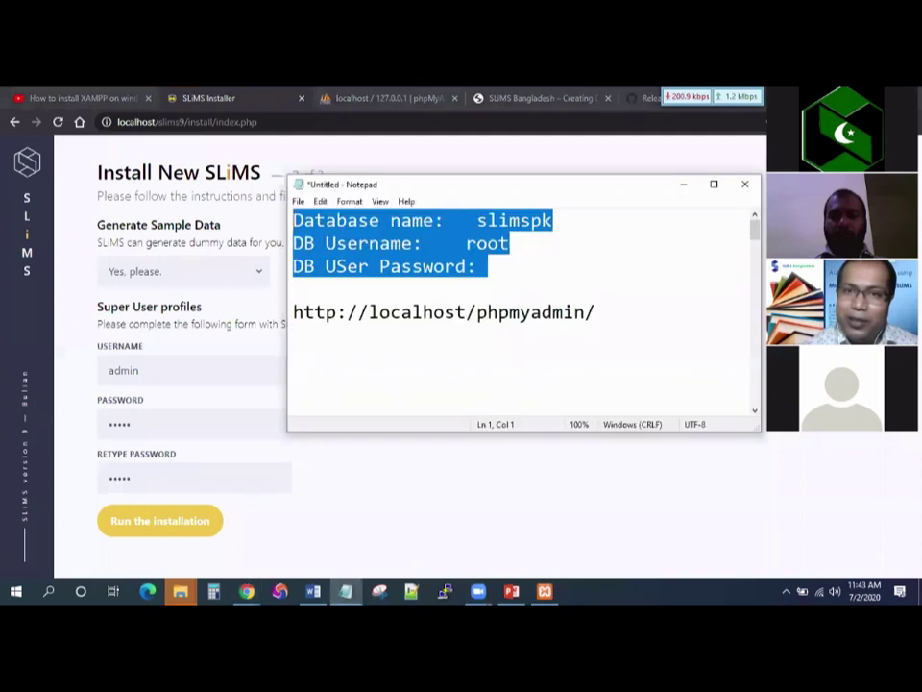
Add 'username: admin' and the super user's password line to the notes, then return to the installer.
{"action": "left_click", "coordinate": [294, 358]}
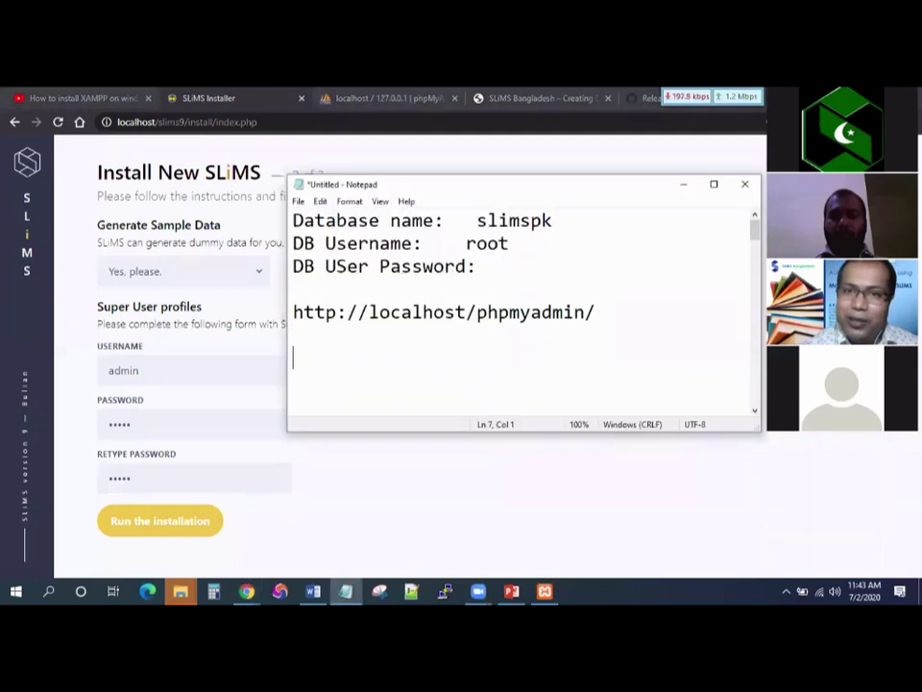
{"action": "type", "text": "username: "}
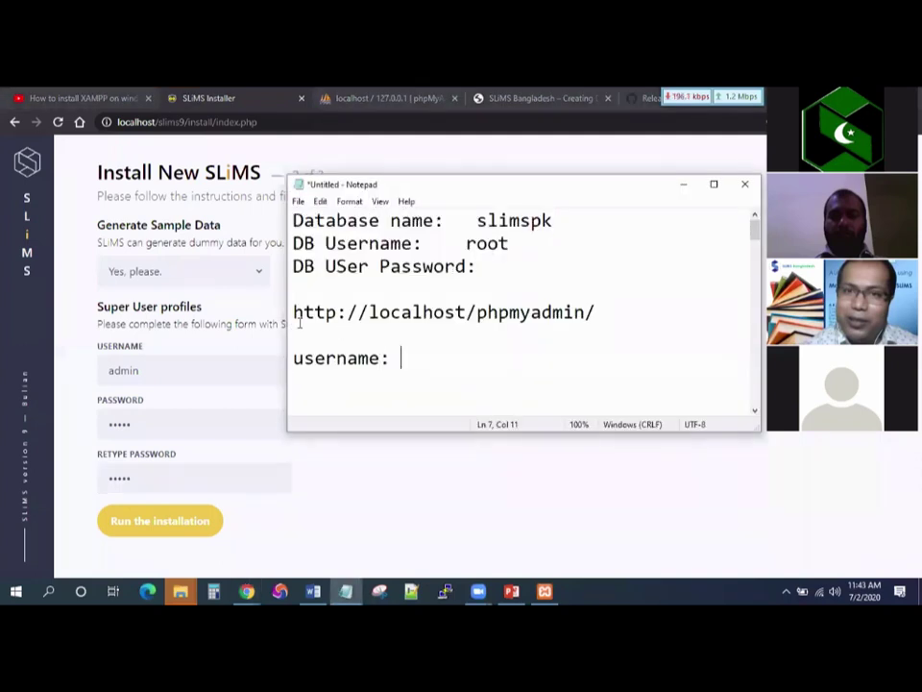
{"action": "type", "text": "admin"}
{"action": "key", "text": "Return"}
{"action": "type", "text": "passwo"}
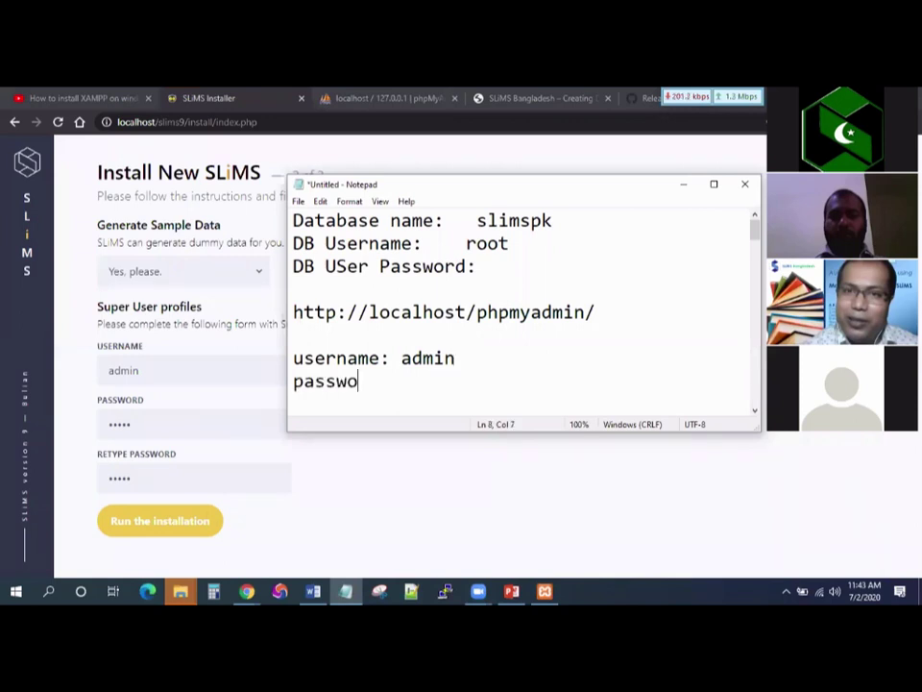
{"action": "type", "text": "rd: adm"}
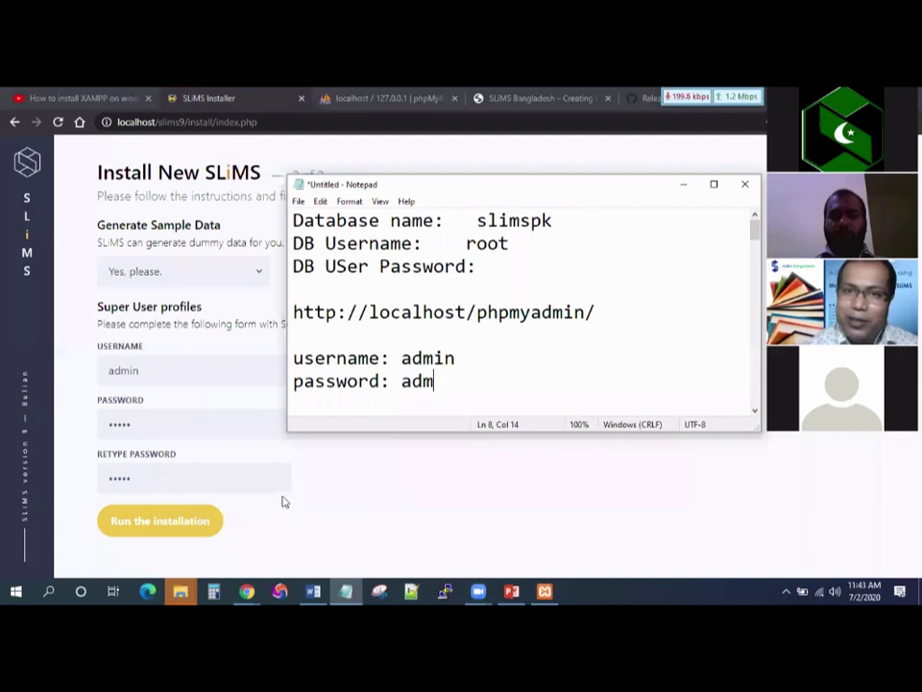
{"action": "type", "text": "in"}
{"action": "left_click", "coordinate": [198, 447]}
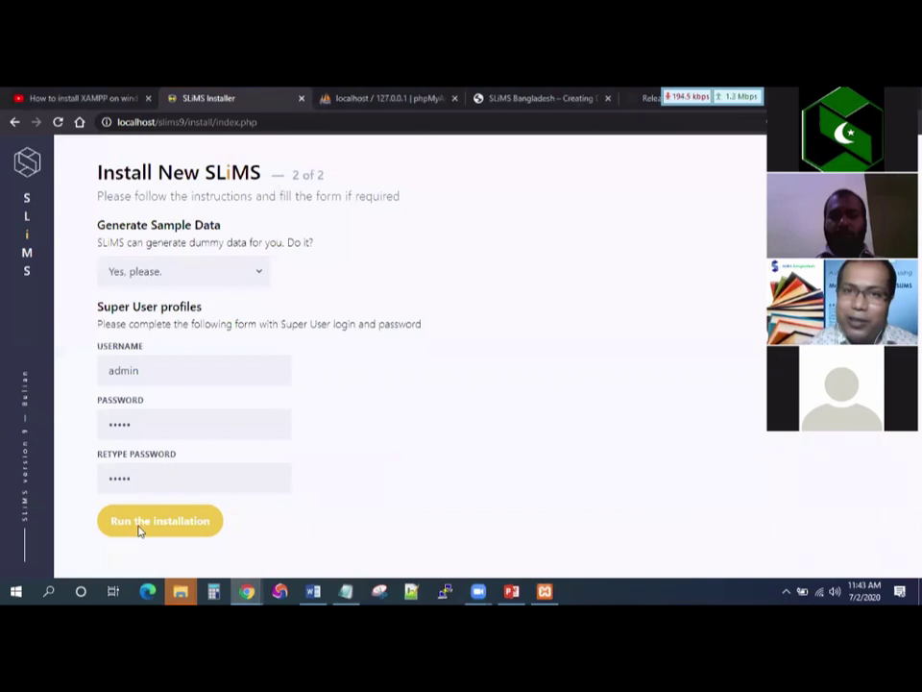
Run the installation, review the success page, and open the new site via 'Go to my SLiMS'.
{"action": "left_click", "coordinate": [139, 526]}
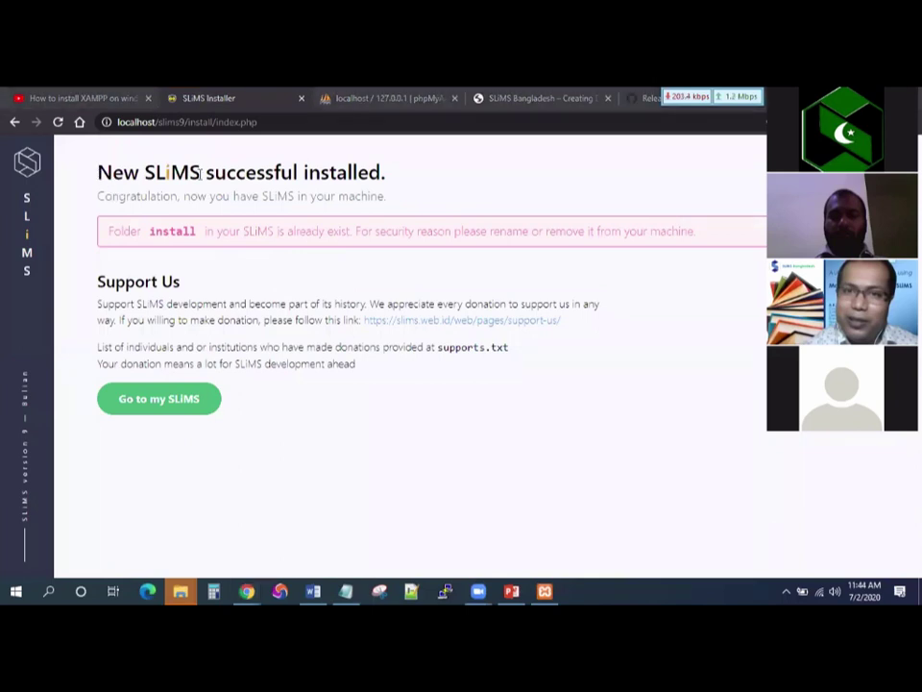
{"action": "double_click", "coordinate": [117, 173]}
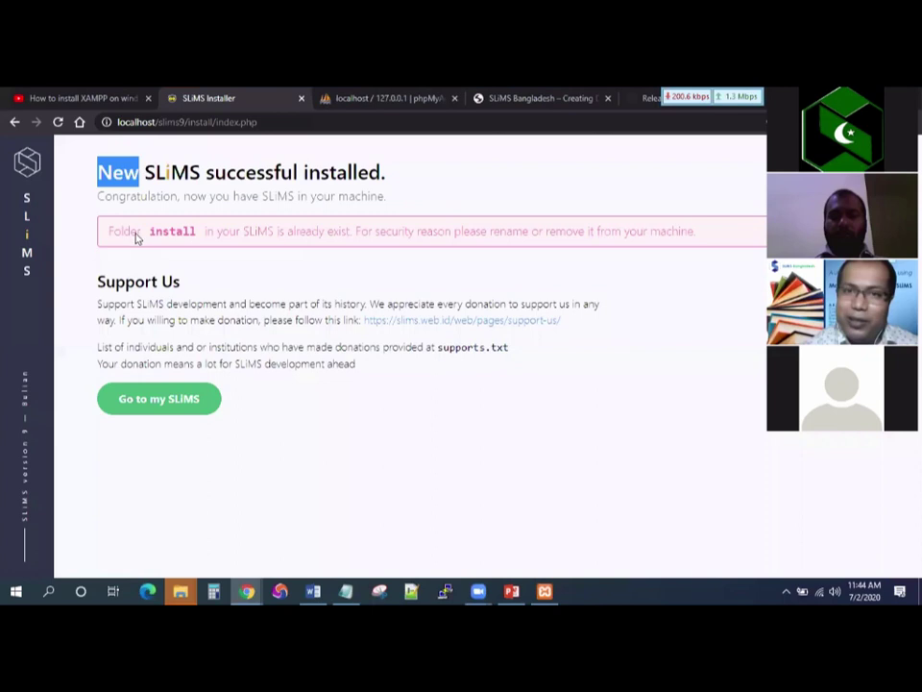
{"action": "left_click", "coordinate": [115, 230]}
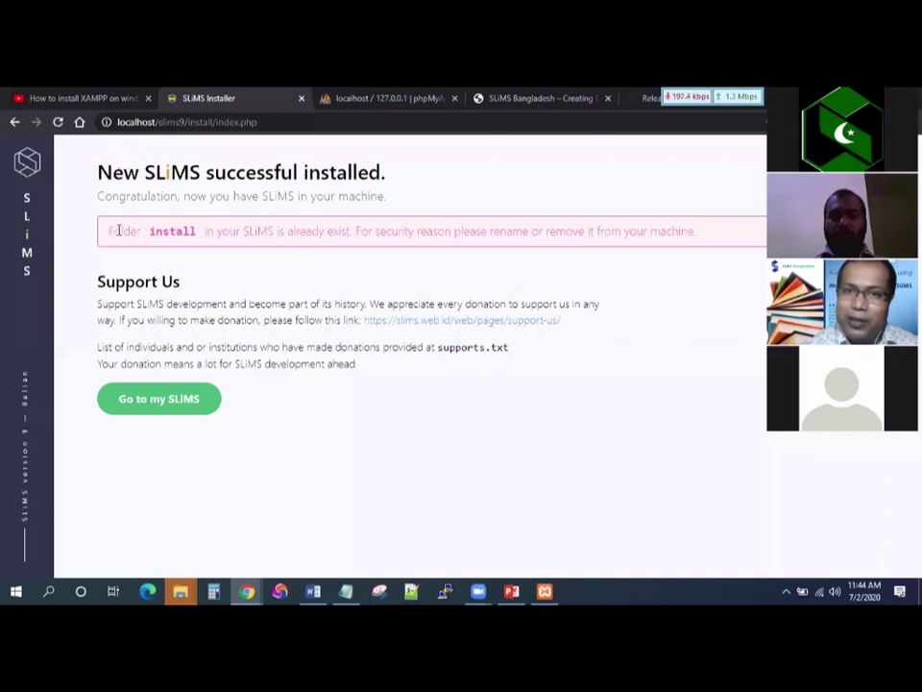
{"action": "double_click", "coordinate": [191, 232]}
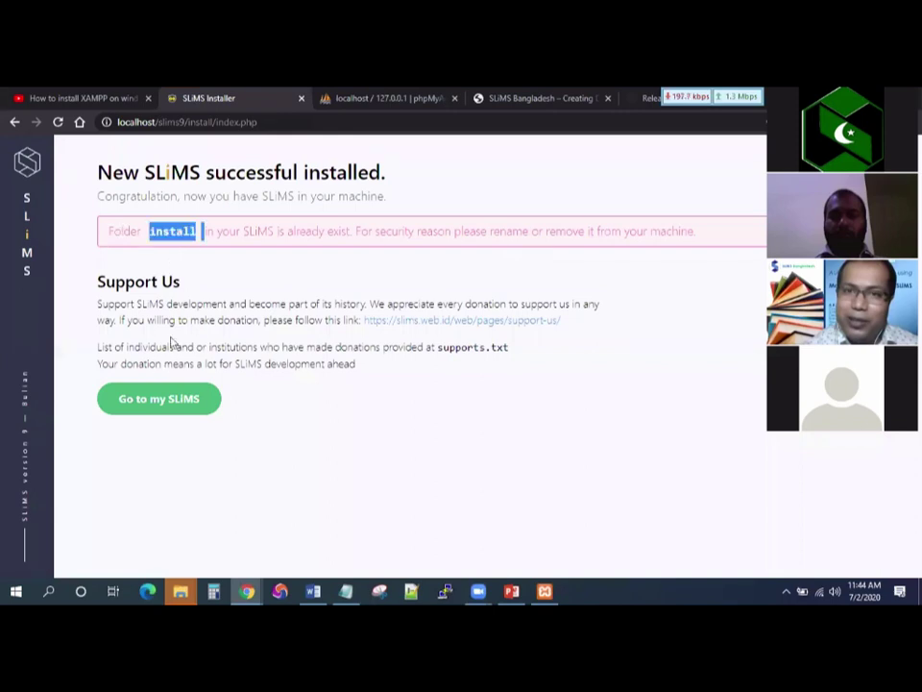
{"action": "left_click", "coordinate": [137, 402]}
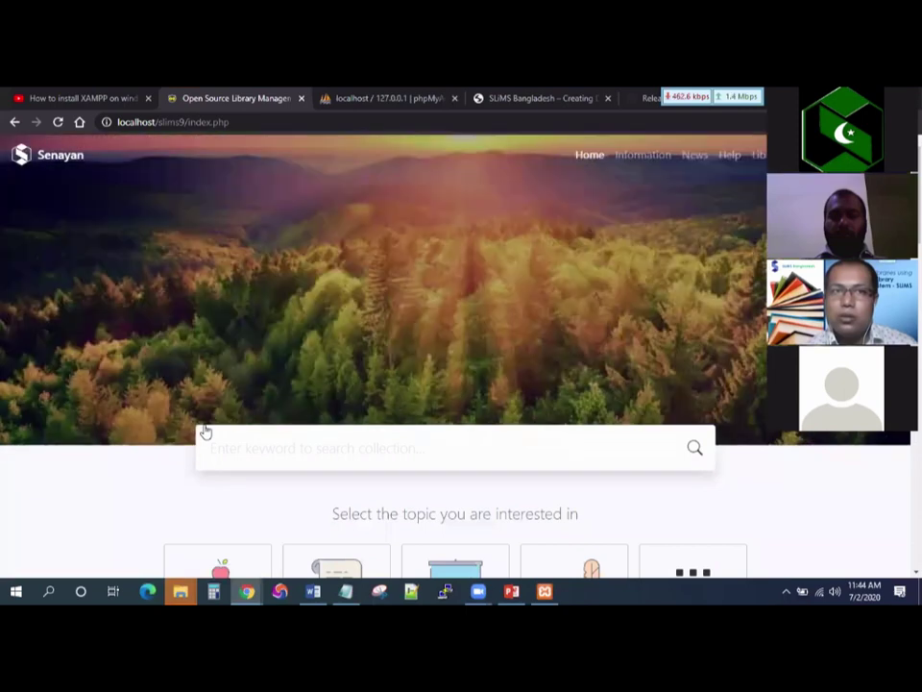
Scroll through the new Senayan OPAC home page, then bring up the open File Explorer windows.
{"action": "scroll", "coordinate": [183, 344], "scroll_direction": "down", "scroll_amount": 5}
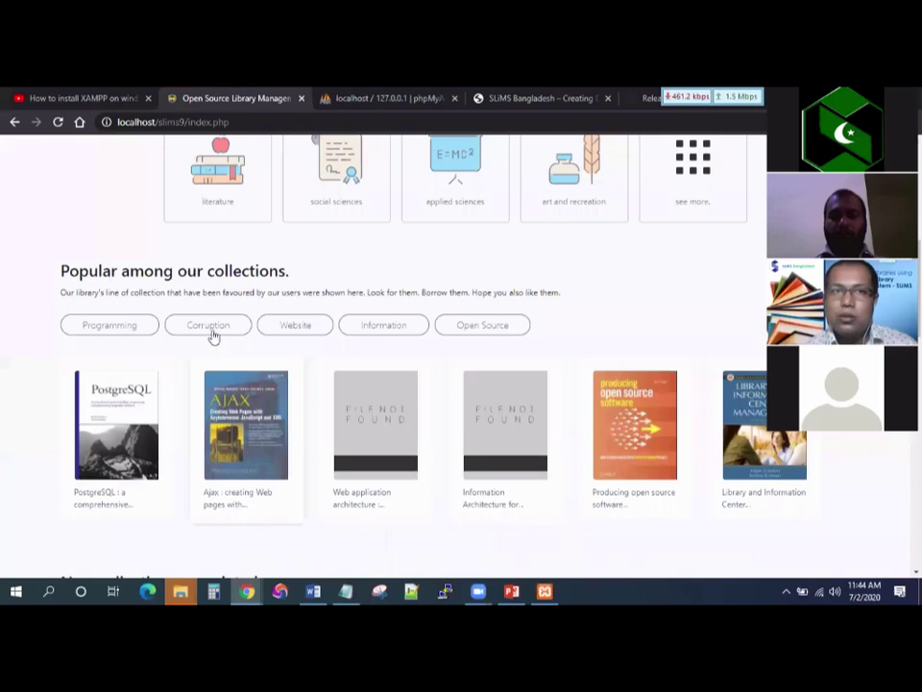
{"action": "scroll", "coordinate": [215, 331], "scroll_direction": "up", "scroll_amount": 5}
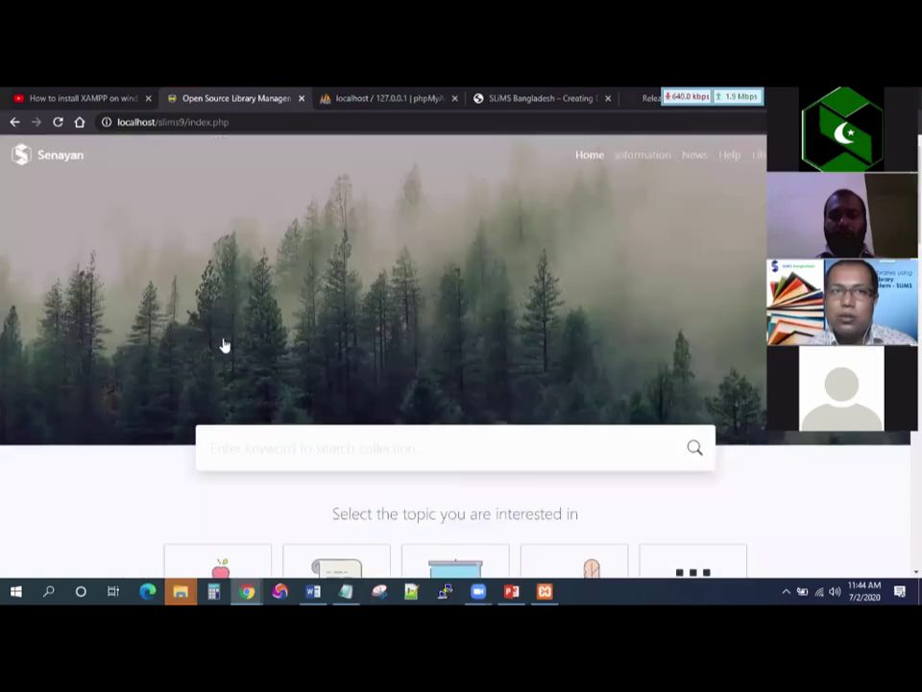
{"action": "key", "text": "super+2"}
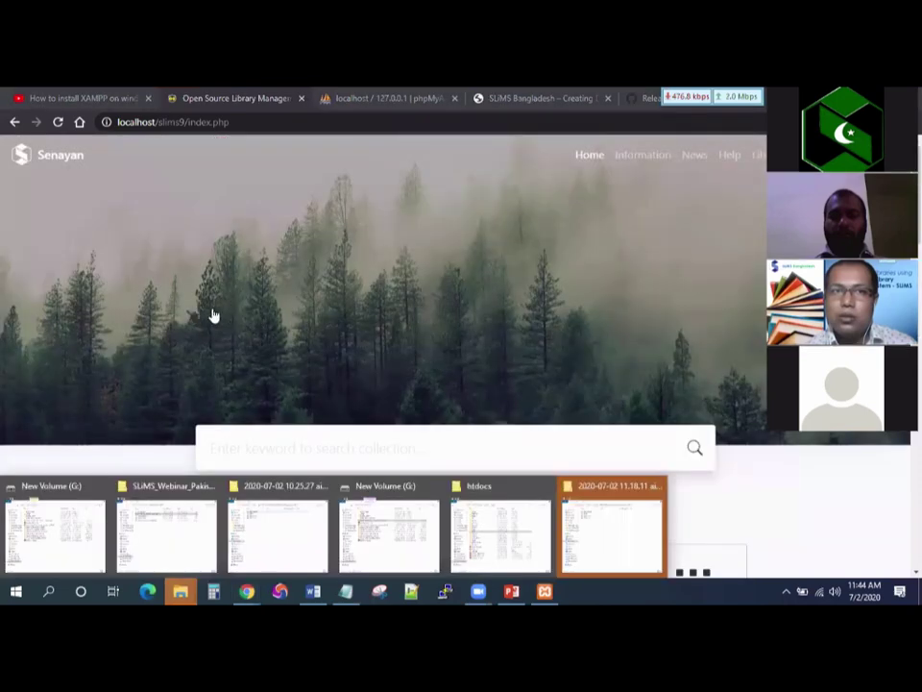
Select the install folder inside slims9 in Explorer, then return to the SLiMS home page.
{"action": "key", "text": "Return"}
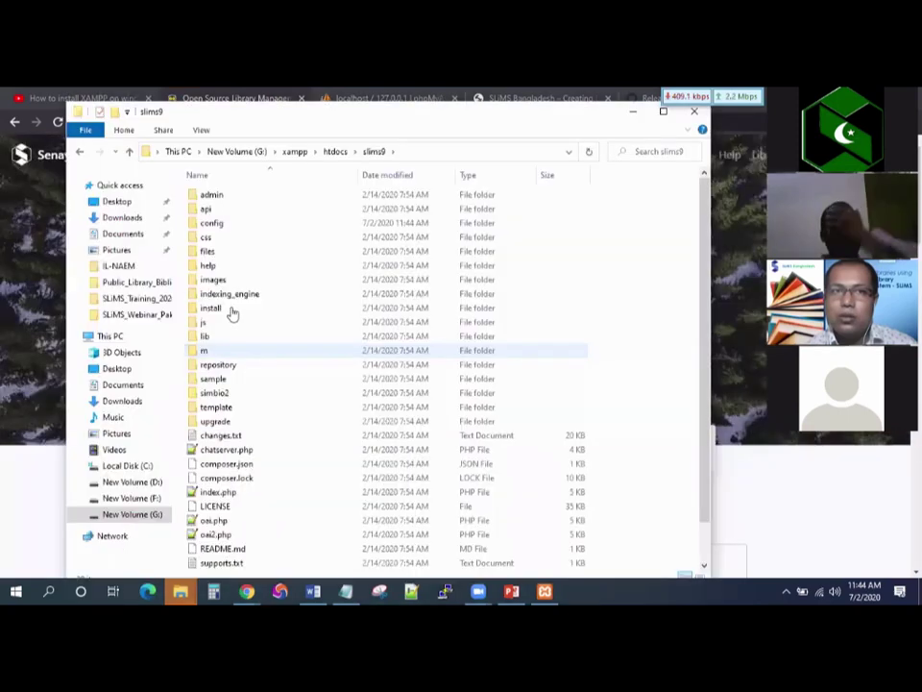
{"action": "left_click", "coordinate": [231, 312]}
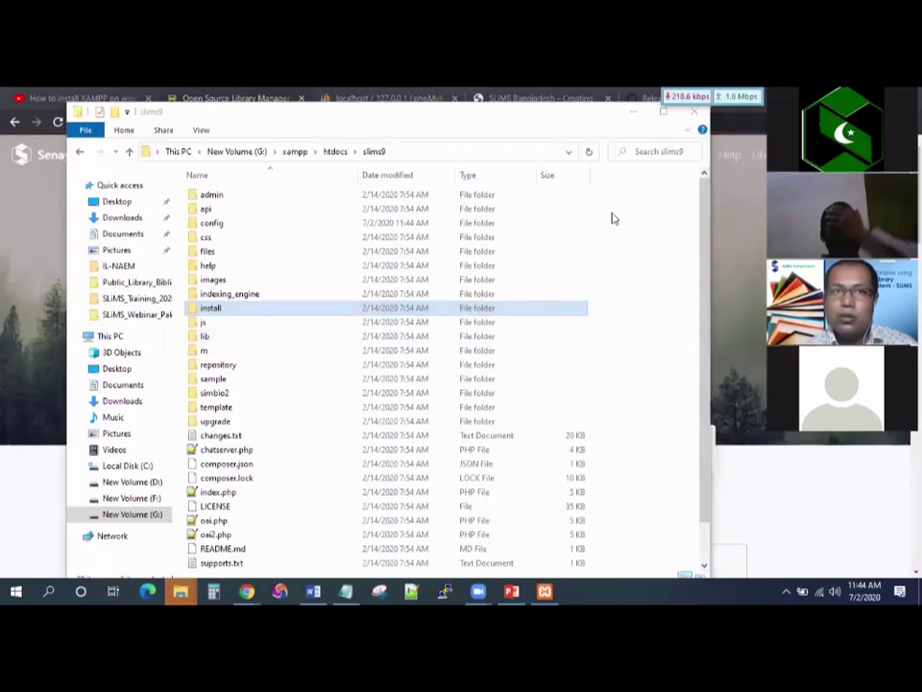
{"action": "key", "text": "alt+Tab"}
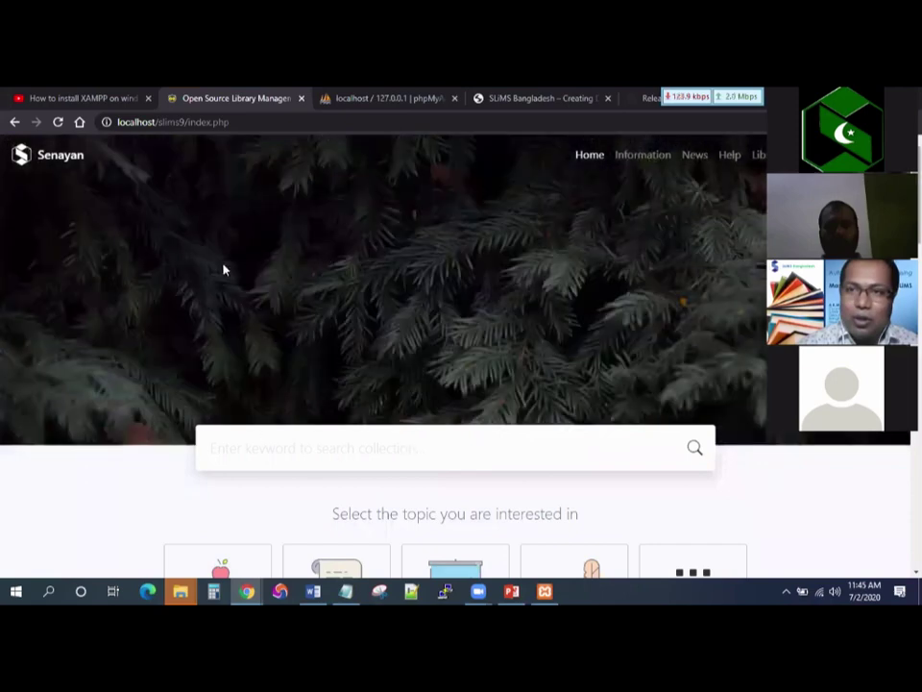
Look through the catalogue's search-by options and open, then close, the Advanced Search form.
{"action": "scroll", "coordinate": [299, 286], "scroll_direction": "down", "scroll_amount": 2}
{"action": "left_click", "coordinate": [298, 285]}
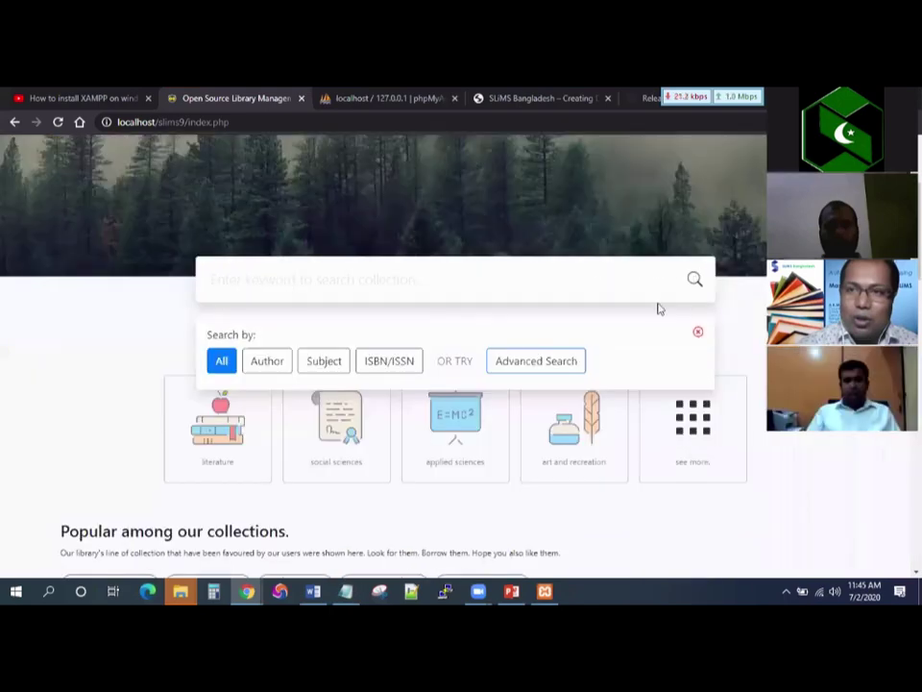
{"action": "left_click", "coordinate": [555, 363]}
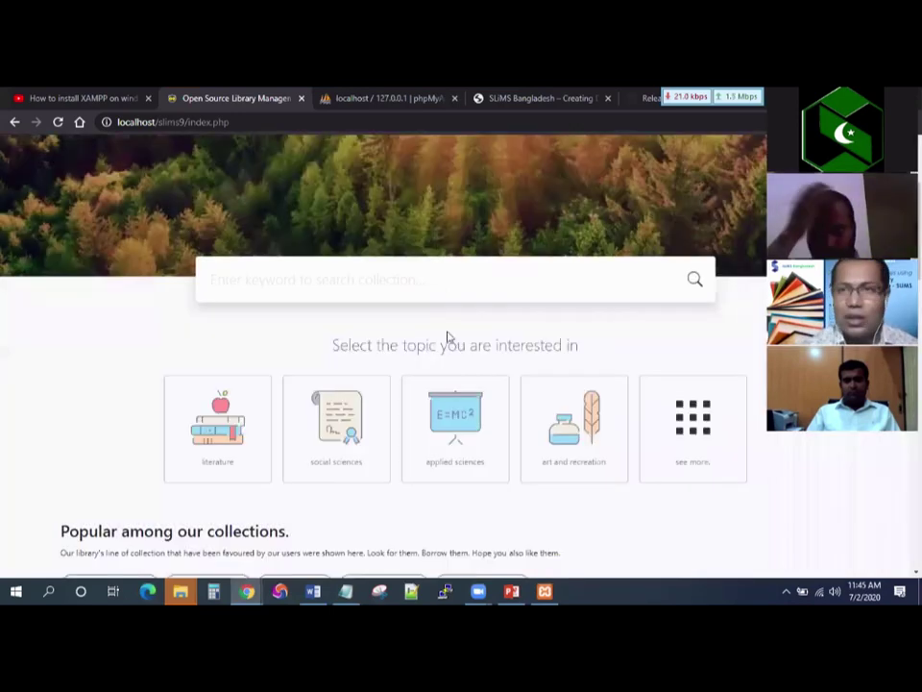
{"action": "key", "text": "Escape"}
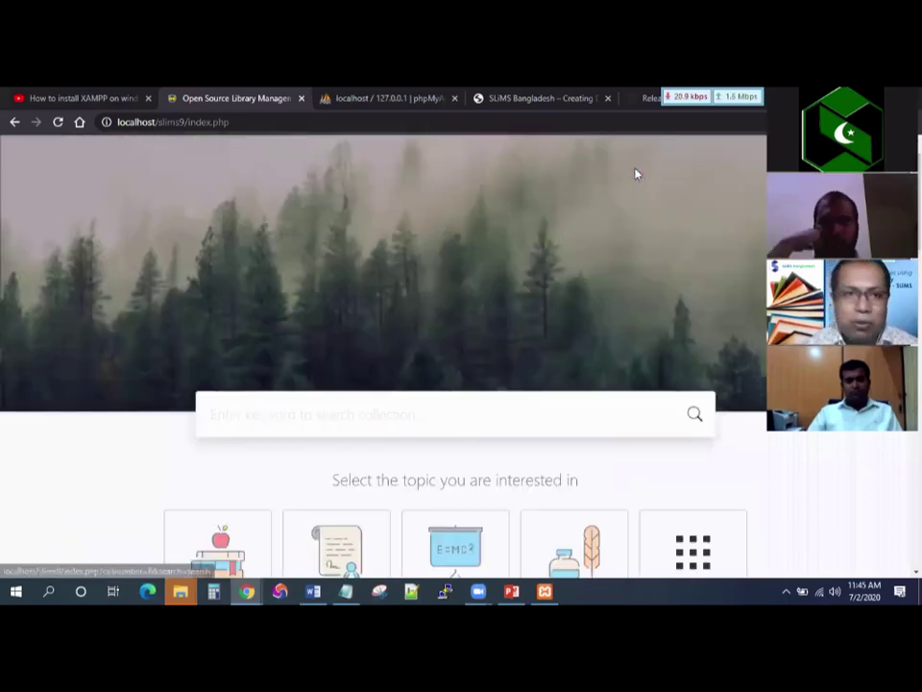
{"action": "scroll", "coordinate": [663, 173], "scroll_direction": "up", "scroll_amount": 1}
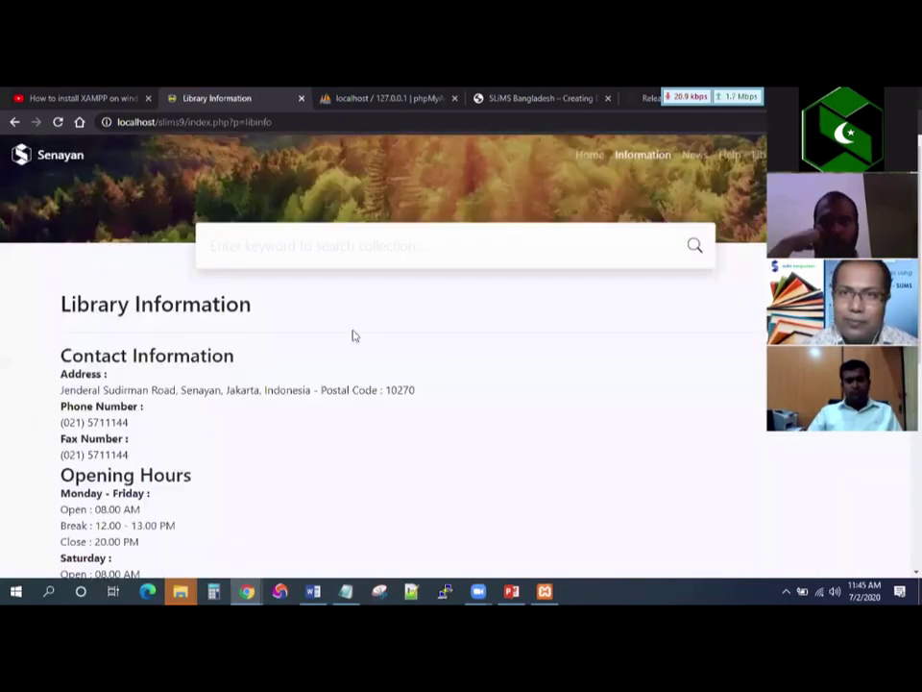
{"action": "scroll", "coordinate": [700, 169], "scroll_direction": "down", "scroll_amount": 2}
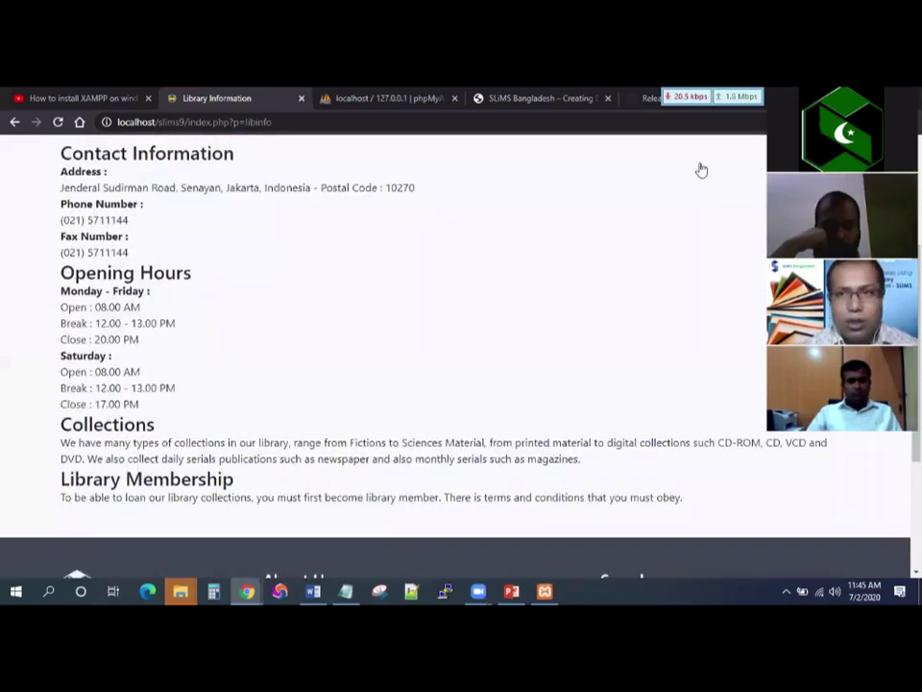
{"action": "scroll", "coordinate": [702, 169], "scroll_direction": "up", "scroll_amount": 2}
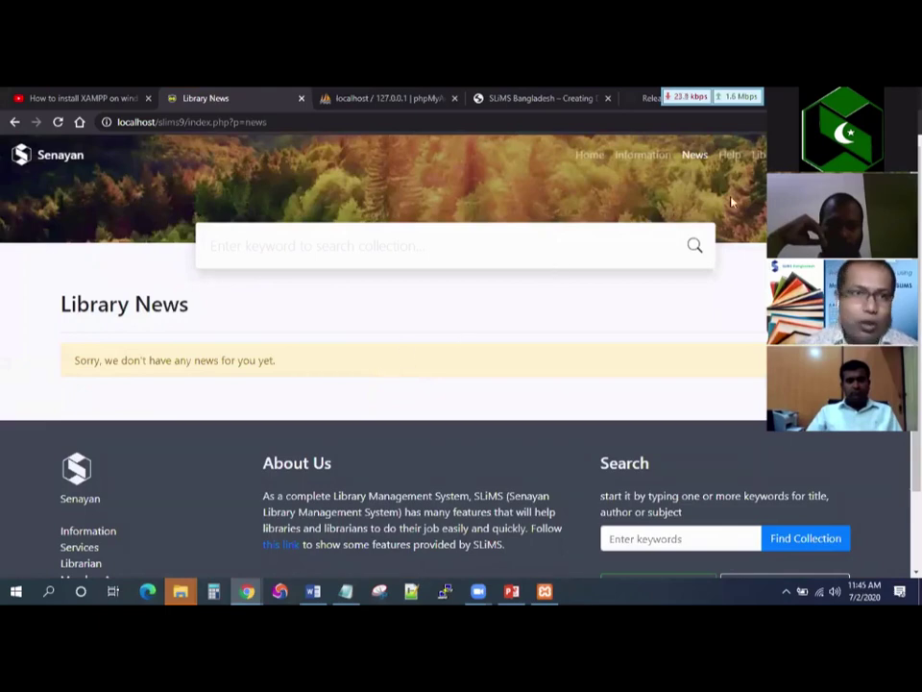
View the Help On Usage page.
{"action": "left_click", "coordinate": [728, 159]}
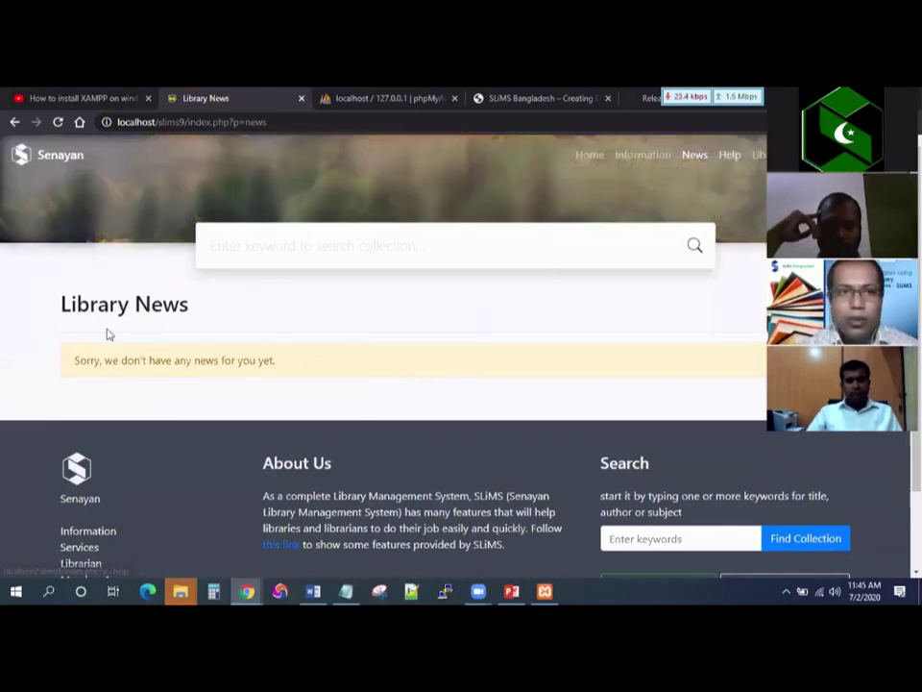
{"action": "scroll", "coordinate": [96, 183], "scroll_direction": "down", "scroll_amount": 2}
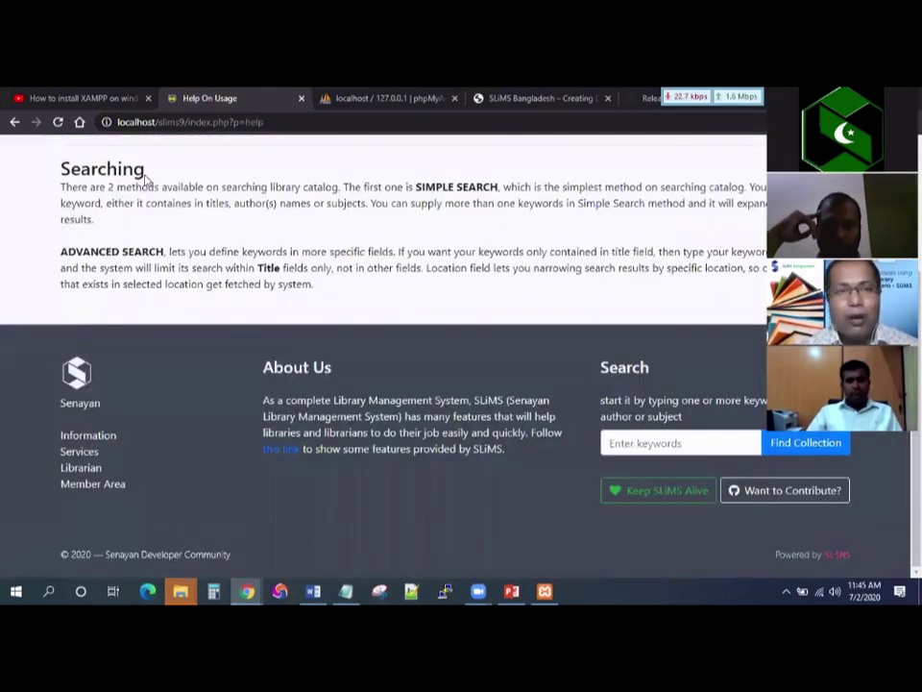
{"action": "scroll", "coordinate": [259, 299], "scroll_direction": "up", "scroll_amount": 2}
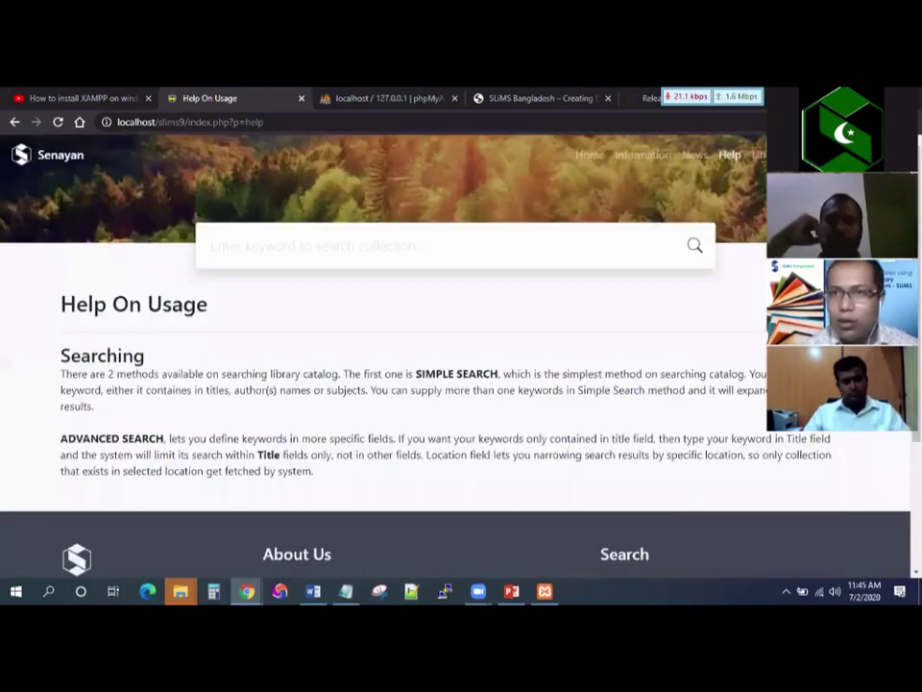
Browse the Library Member Login page, then switch the interface language to Urdu.
{"action": "left_click", "coordinate": [759, 155]}
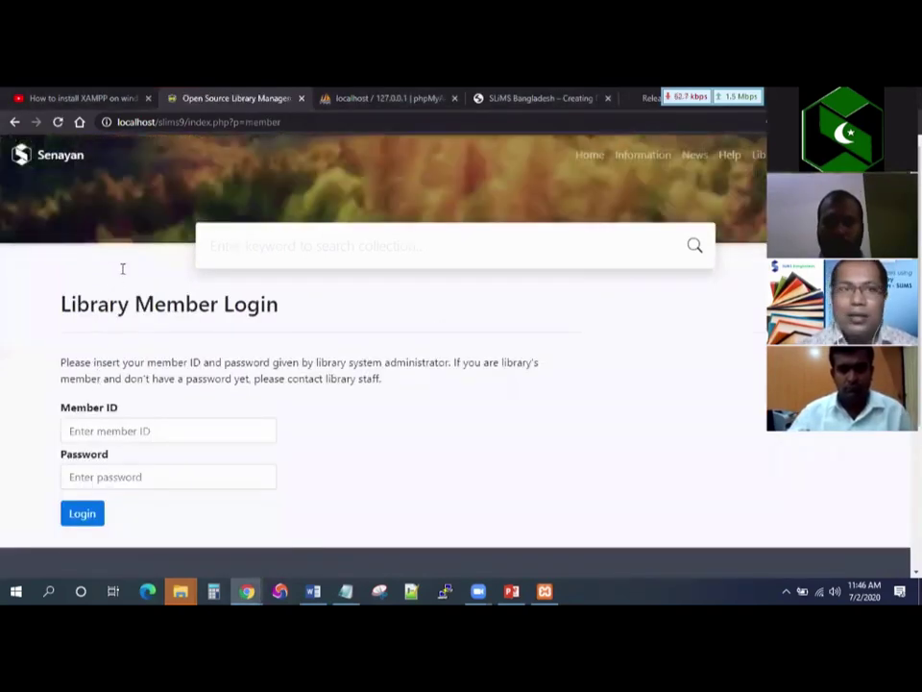
{"action": "scroll", "coordinate": [313, 257], "scroll_direction": "down", "scroll_amount": 2}
{"action": "scroll", "coordinate": [384, 269], "scroll_direction": "down", "scroll_amount": 3}
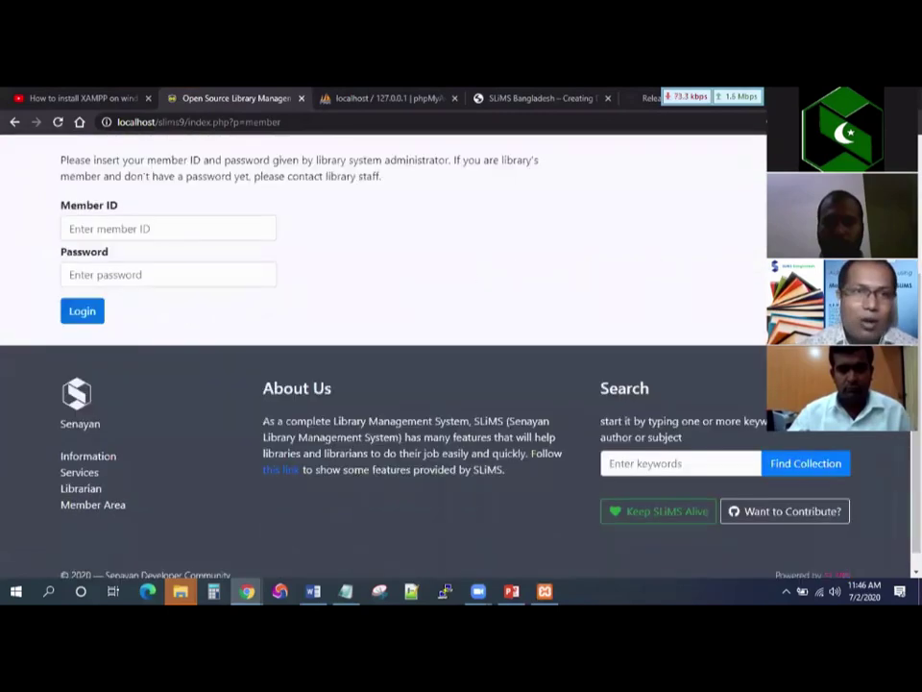
{"action": "scroll", "coordinate": [384, 346], "scroll_direction": "up", "scroll_amount": 1}
{"action": "scroll", "coordinate": [384, 346], "scroll_direction": "up", "scroll_amount": 2}
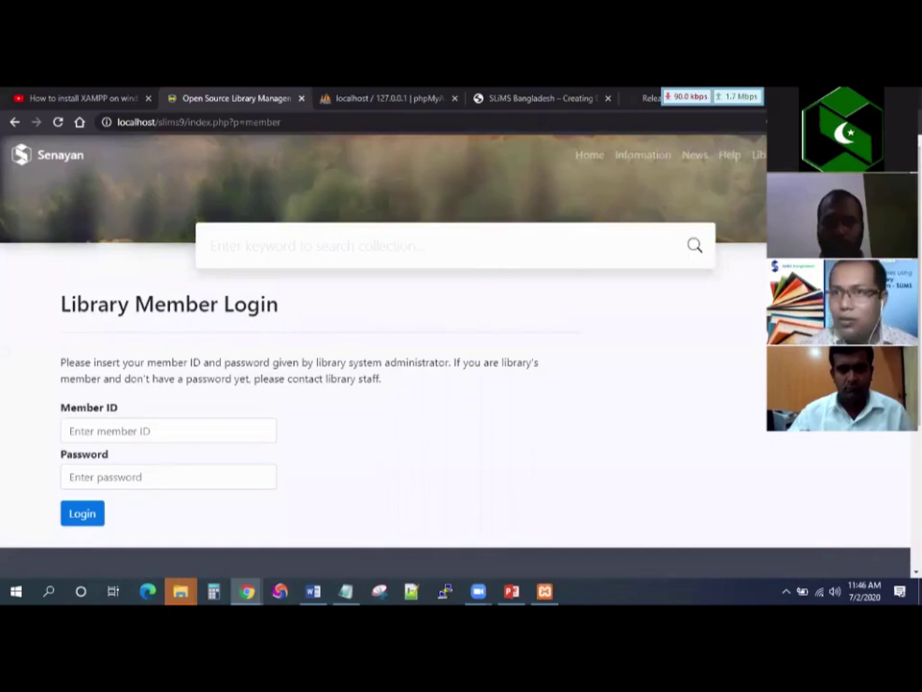
{"action": "left_click", "coordinate": [638, 235]}
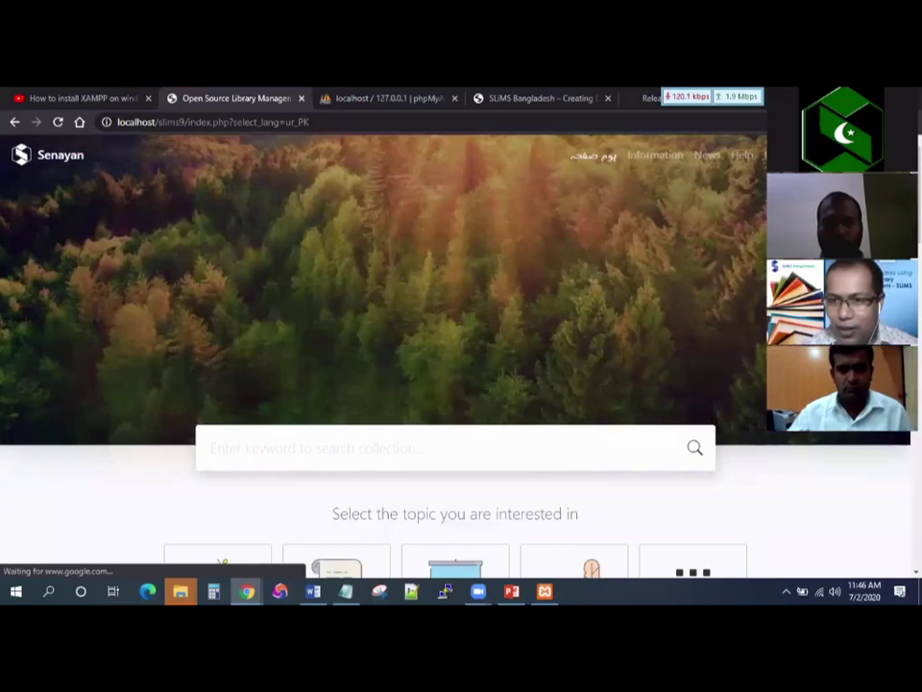
Set the OPAC language from Urdu back to English, then bring up the slims9 folder window.
{"action": "scroll", "coordinate": [692, 395], "scroll_direction": "down", "scroll_amount": 3}
{"action": "scroll", "coordinate": [597, 177], "scroll_direction": "down", "scroll_amount": 4}
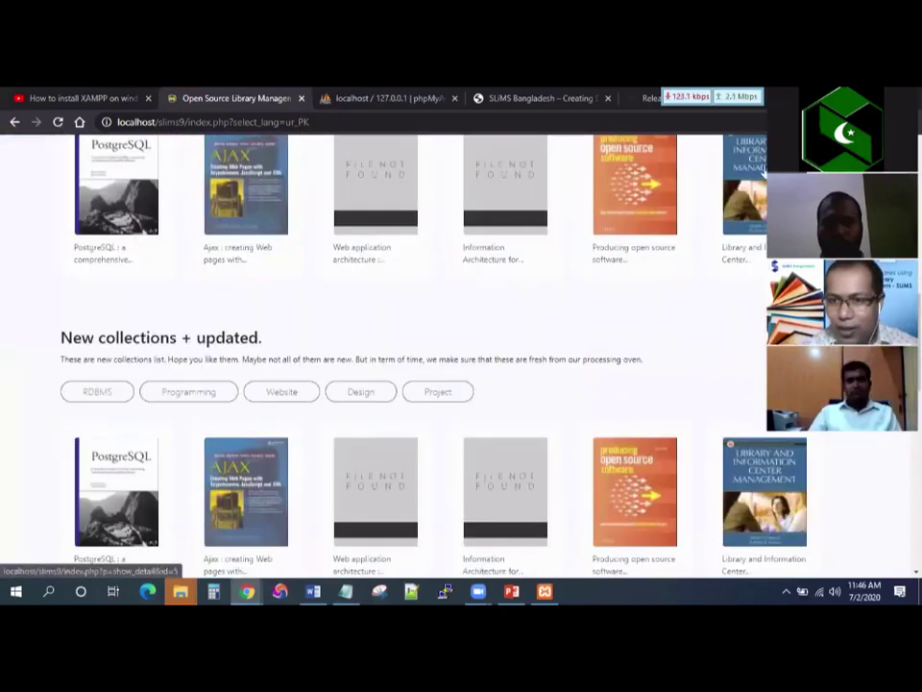
{"action": "scroll", "coordinate": [461, 356], "scroll_direction": "up", "scroll_amount": 8}
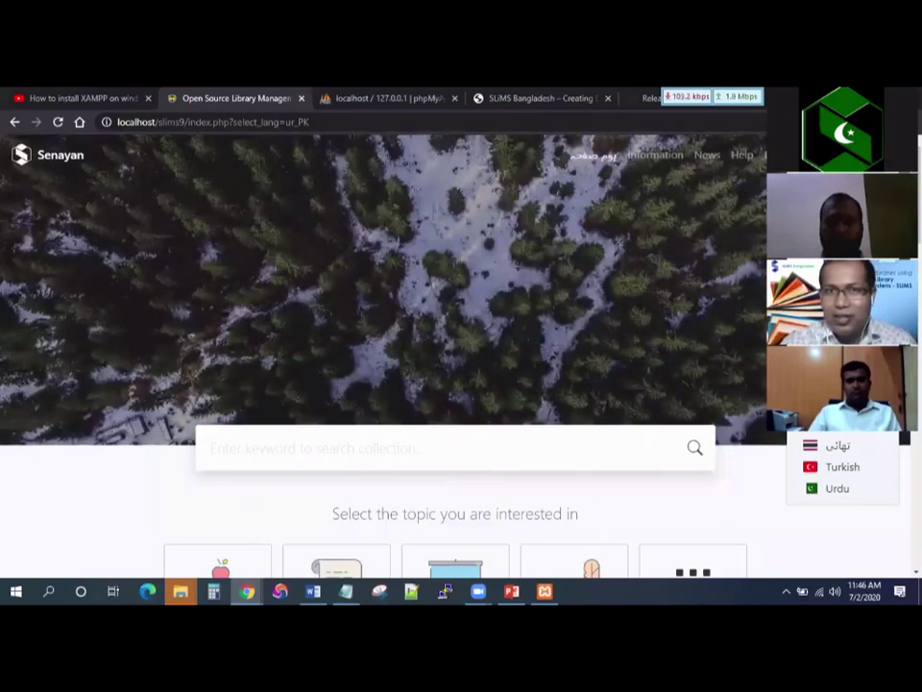
{"action": "left_click", "coordinate": [836, 422]}
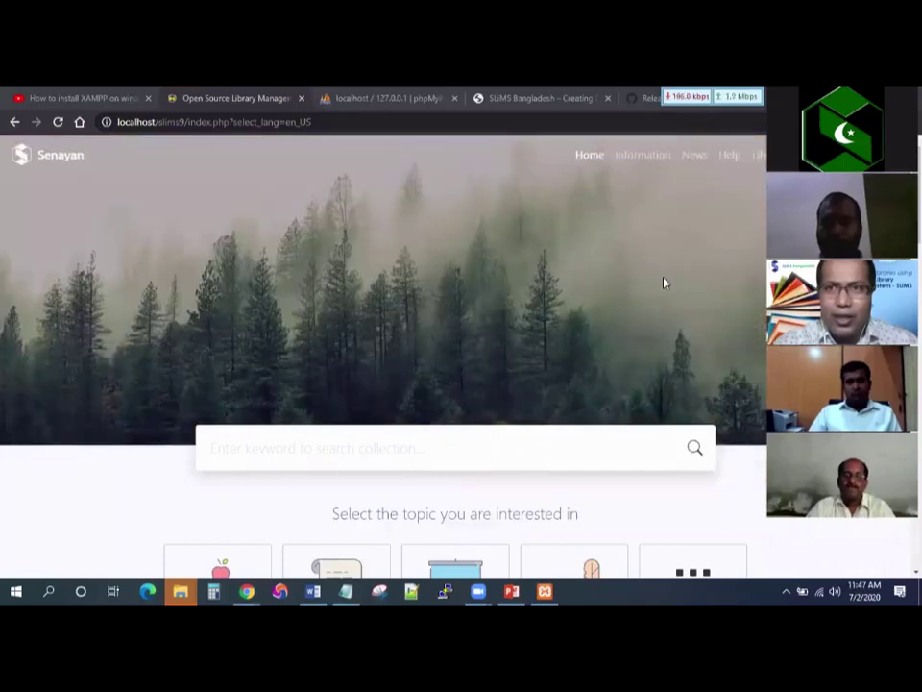
{"action": "key", "text": "alt+Tab"}
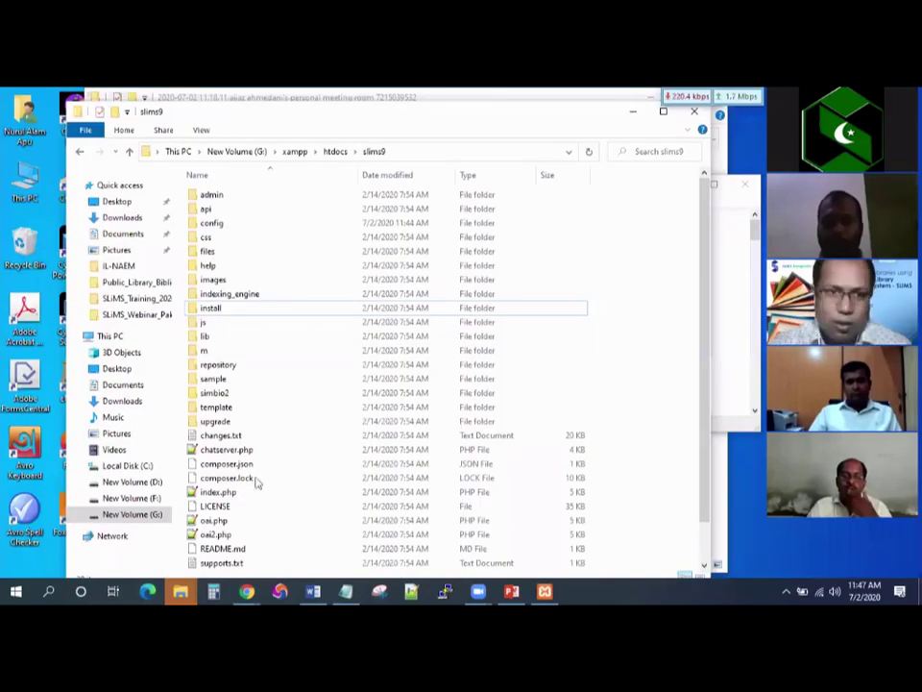
In htdocs, extract slims9_bulian-9.1.1.zip to its own slims9_bulian-9.1.1 folder.
{"action": "key", "text": "BackSpace"}
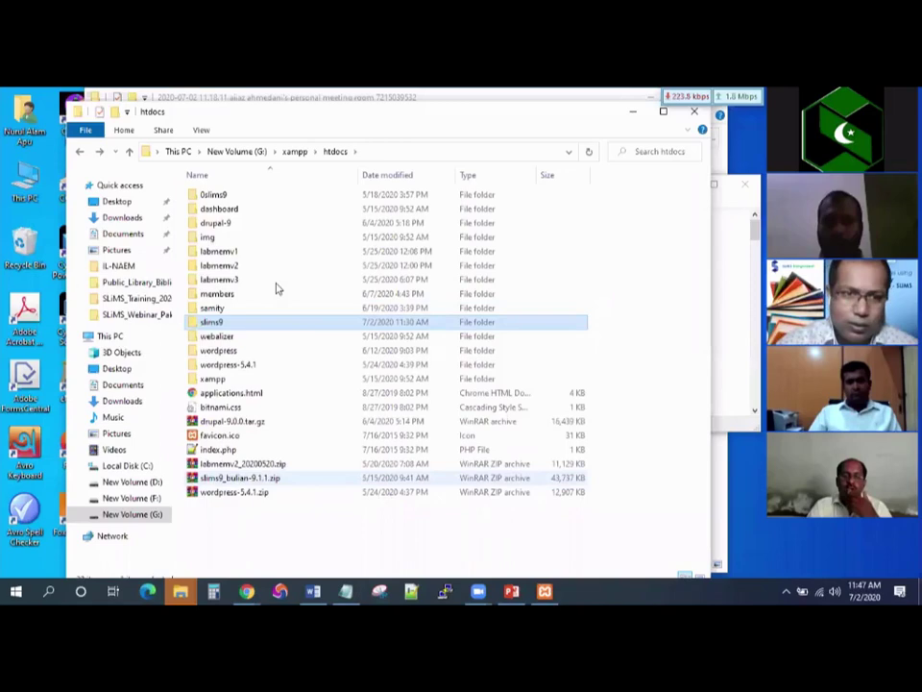
{"action": "right_click", "coordinate": [236, 476]}
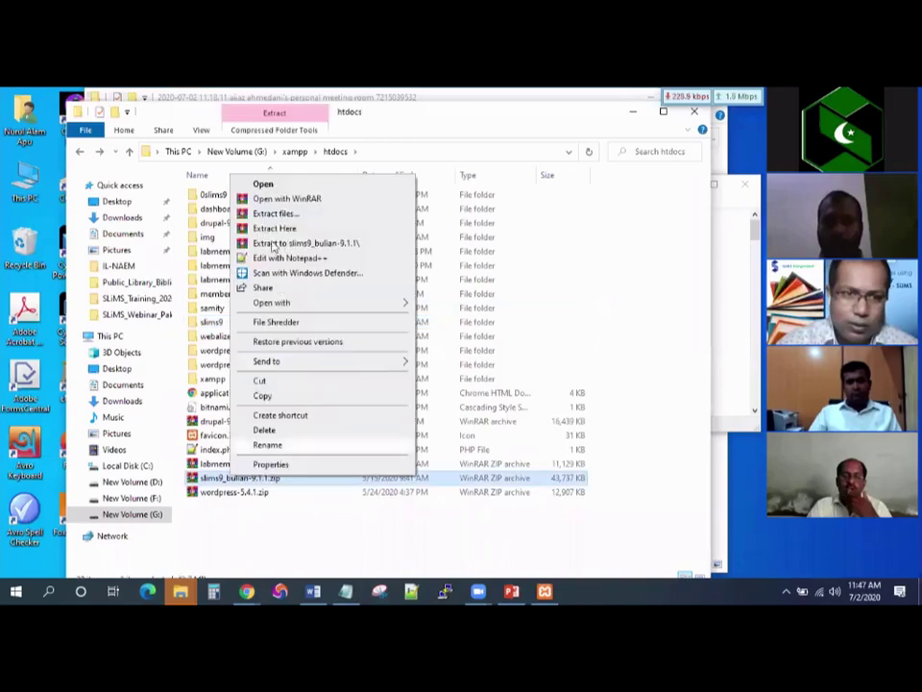
{"action": "left_click", "coordinate": [279, 243]}
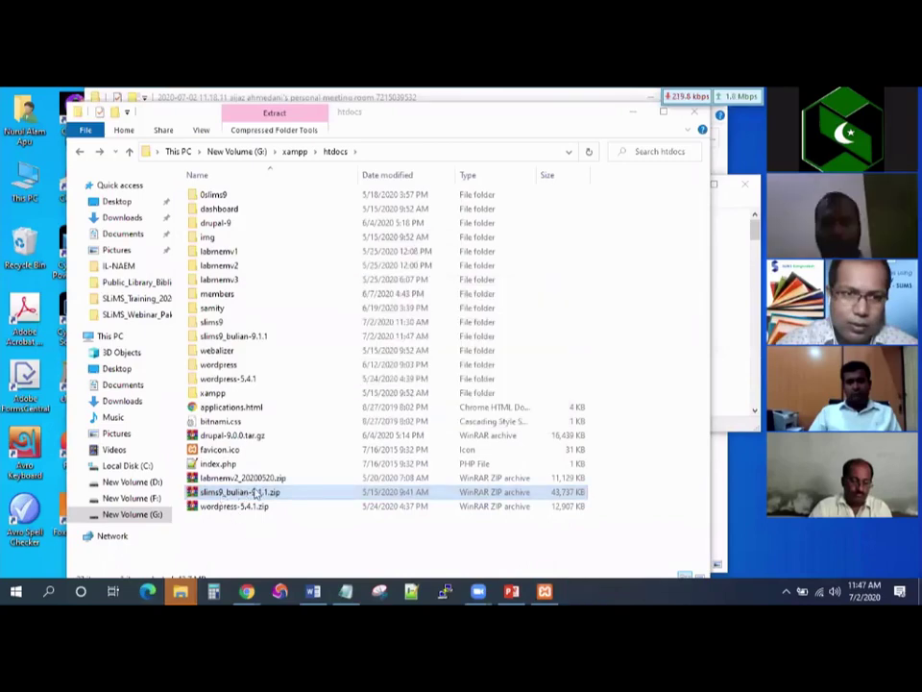
{"action": "left_click", "coordinate": [270, 342]}
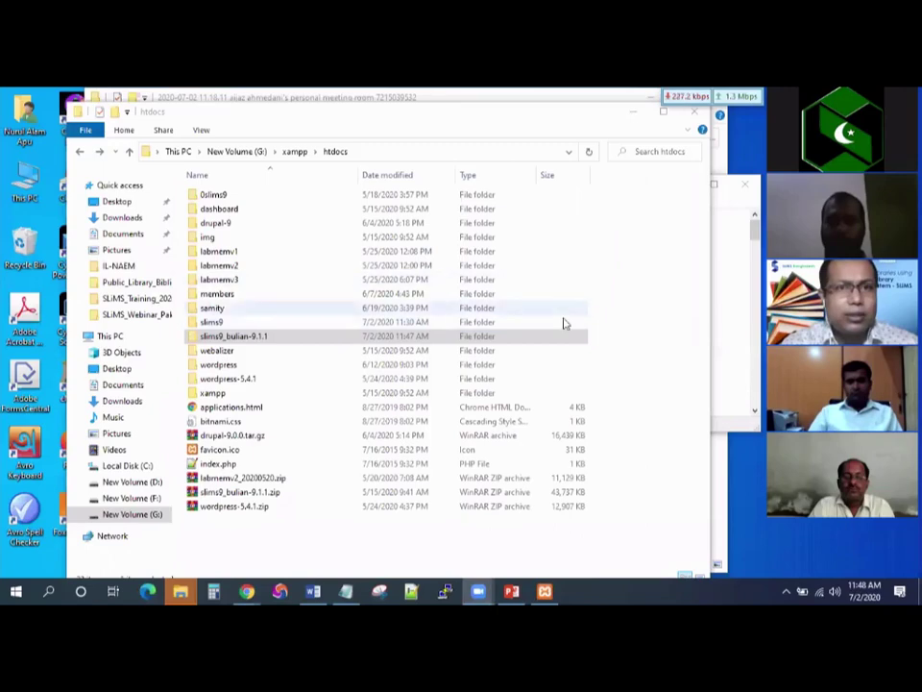
{"action": "left_click", "coordinate": [325, 540]}
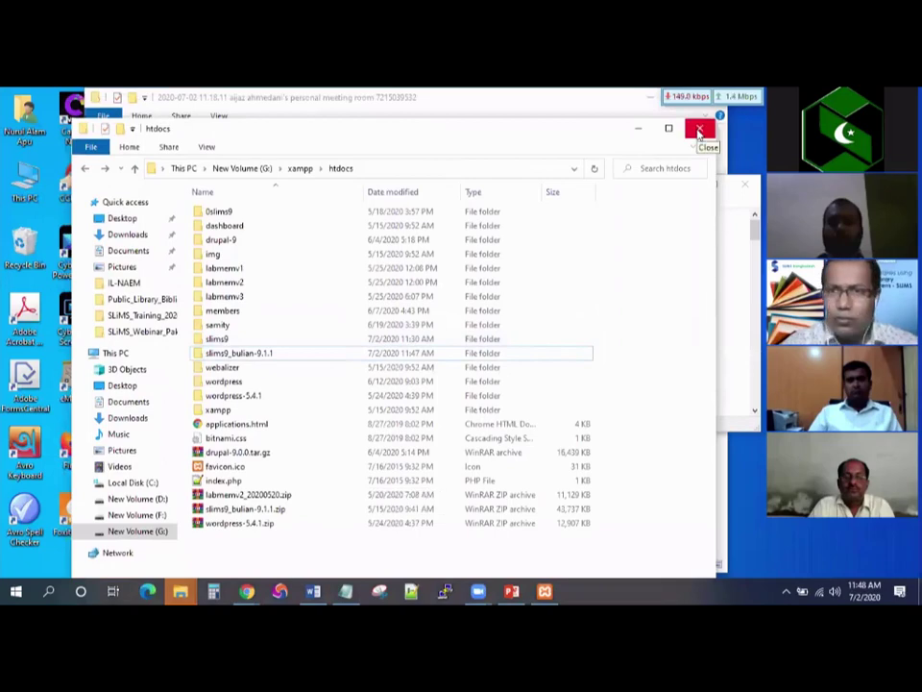
Close the htdocs window, minimize XAMPP and the folder window, and bring back the Senayan page.
{"action": "left_click", "coordinate": [700, 133]}
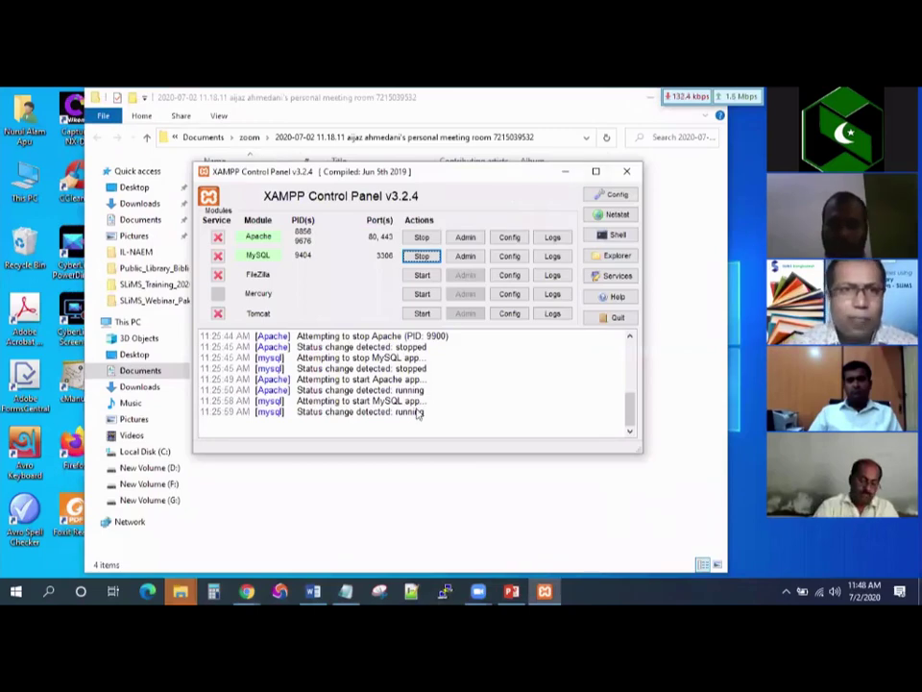
{"action": "left_click", "coordinate": [566, 171]}
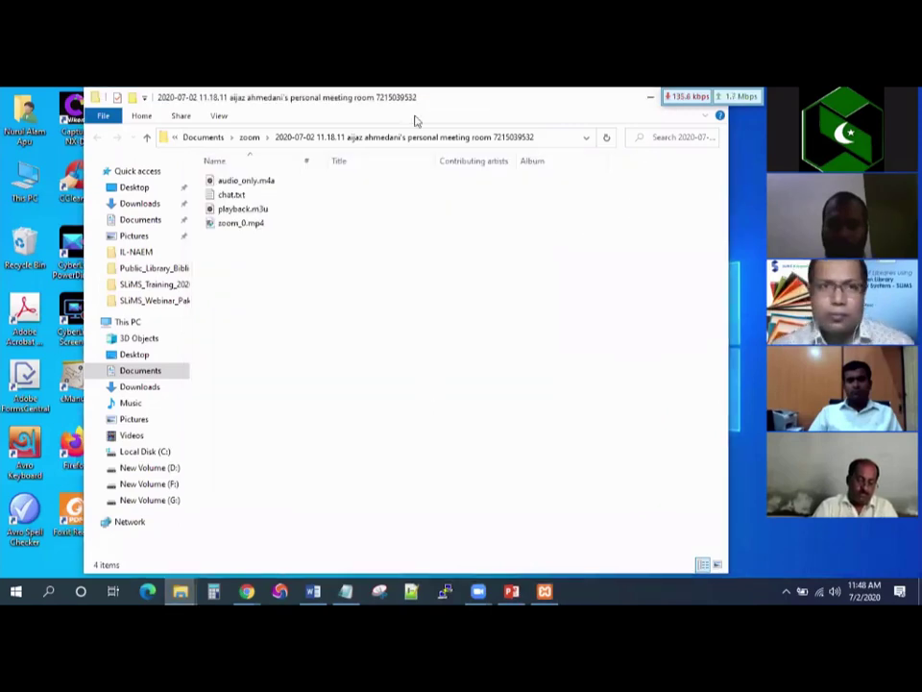
{"action": "left_click", "coordinate": [644, 101]}
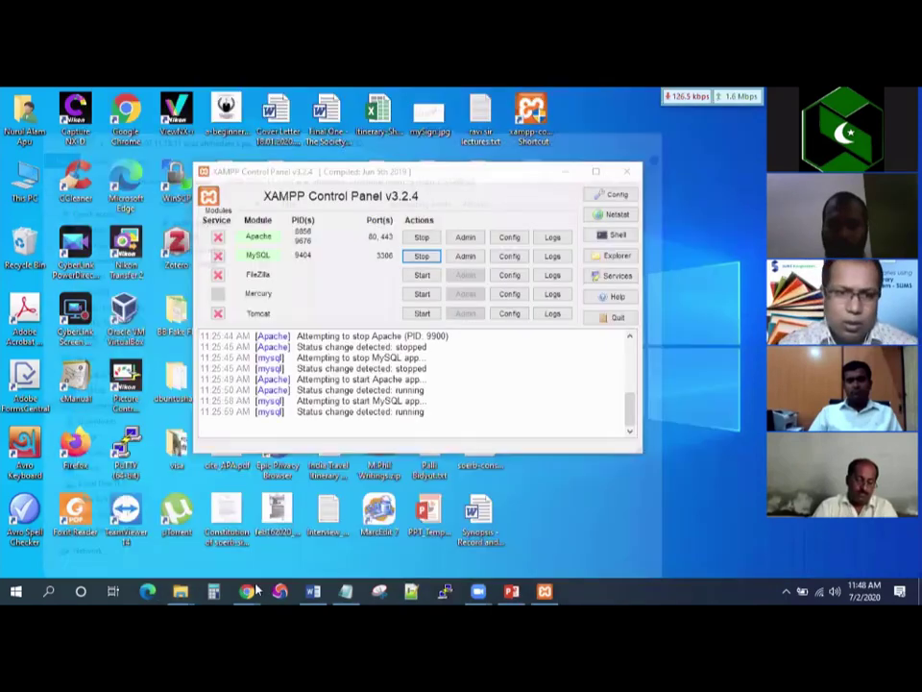
{"action": "mouse_move", "coordinate": [246, 591]}
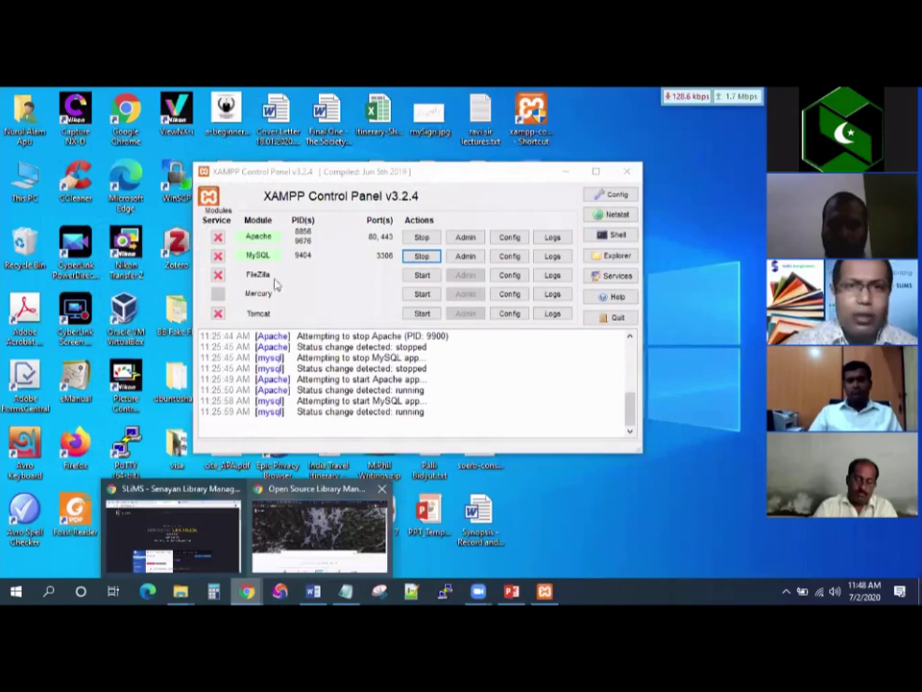
{"action": "left_click", "coordinate": [320, 526]}
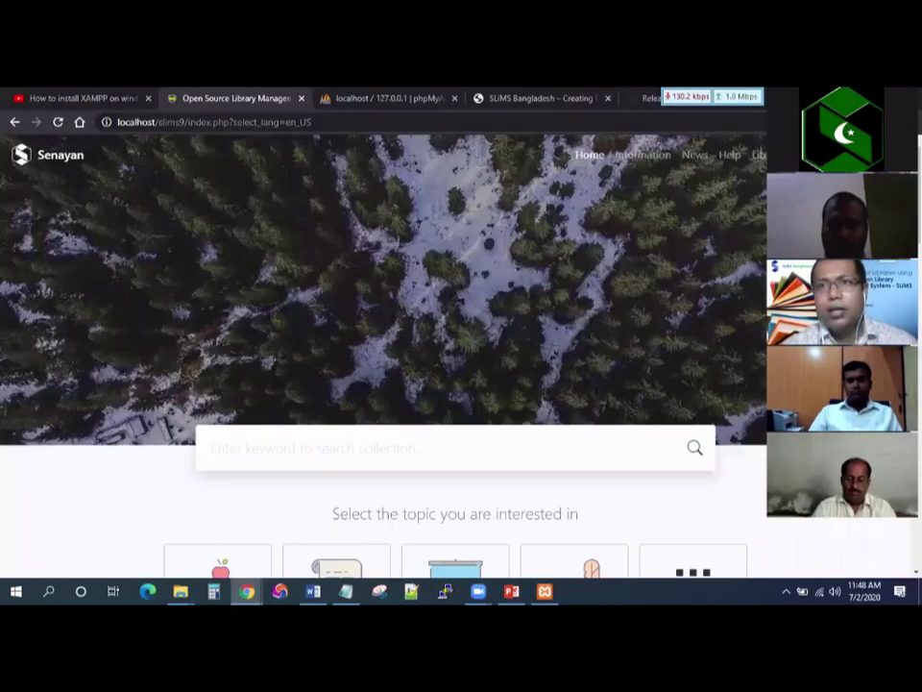
Open the Member Area at index.php?p=member and select 'member' in the address bar.
{"action": "left_click", "coordinate": [588, 159]}
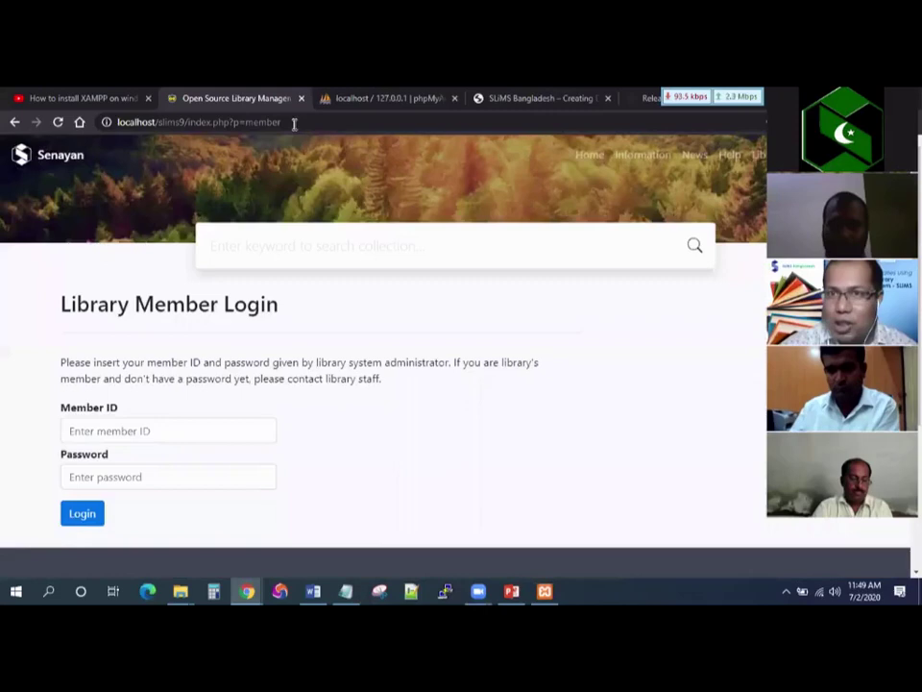
{"action": "double_click", "coordinate": [294, 123]}
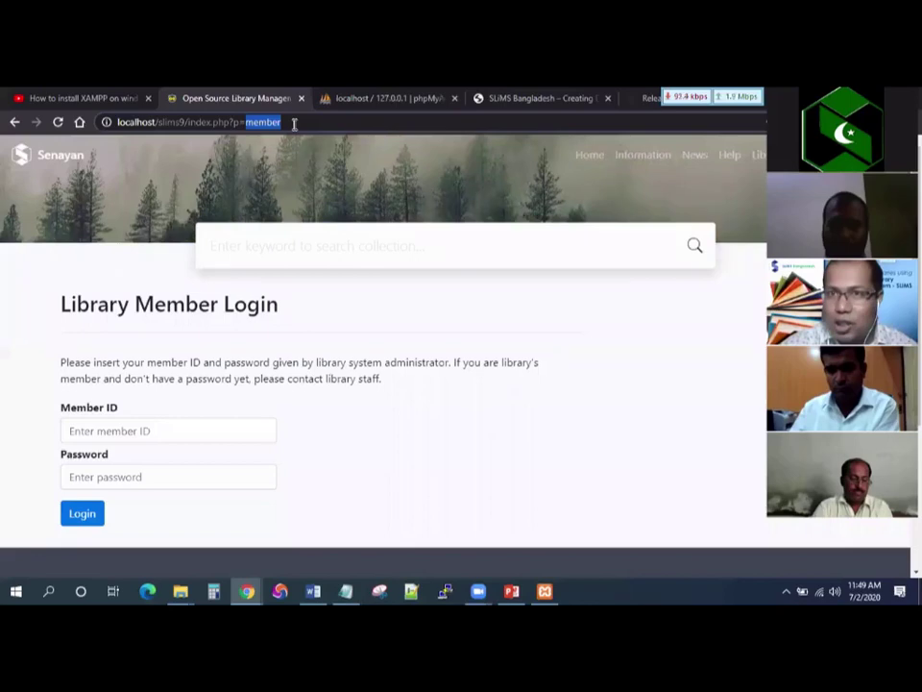
Change the URL to index.php?p=login to open the librarian login page.
{"action": "type", "text": "login"}
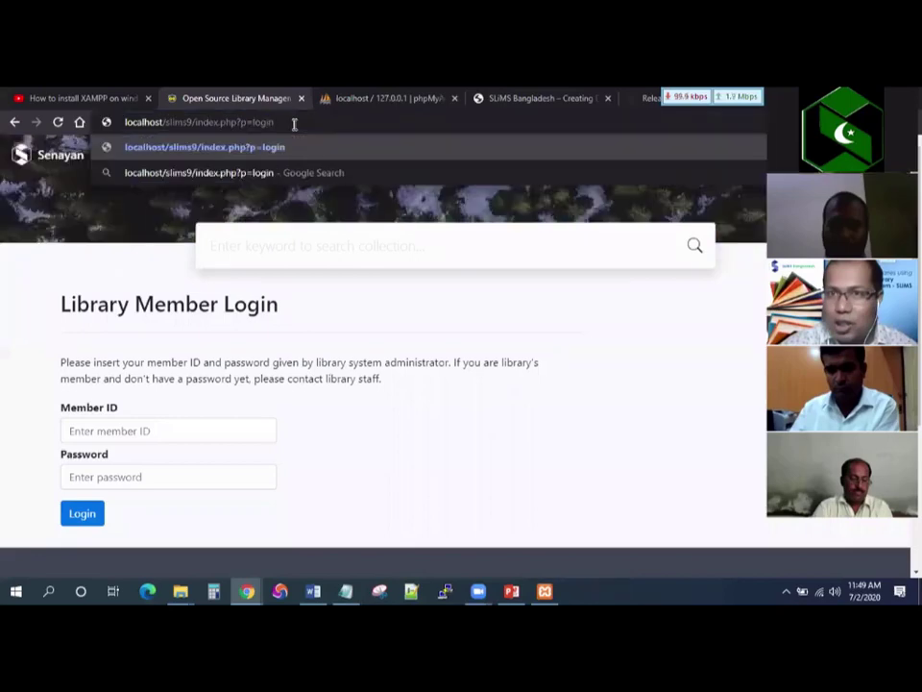
{"action": "key", "text": "Return"}
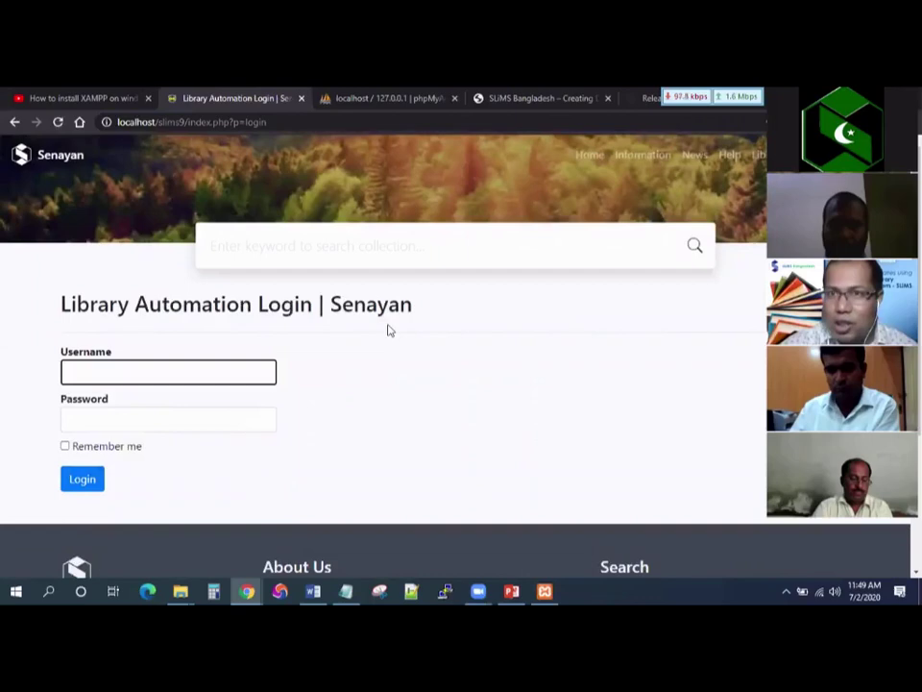
{"action": "scroll", "coordinate": [430, 202], "scroll_direction": "down", "scroll_amount": 3}
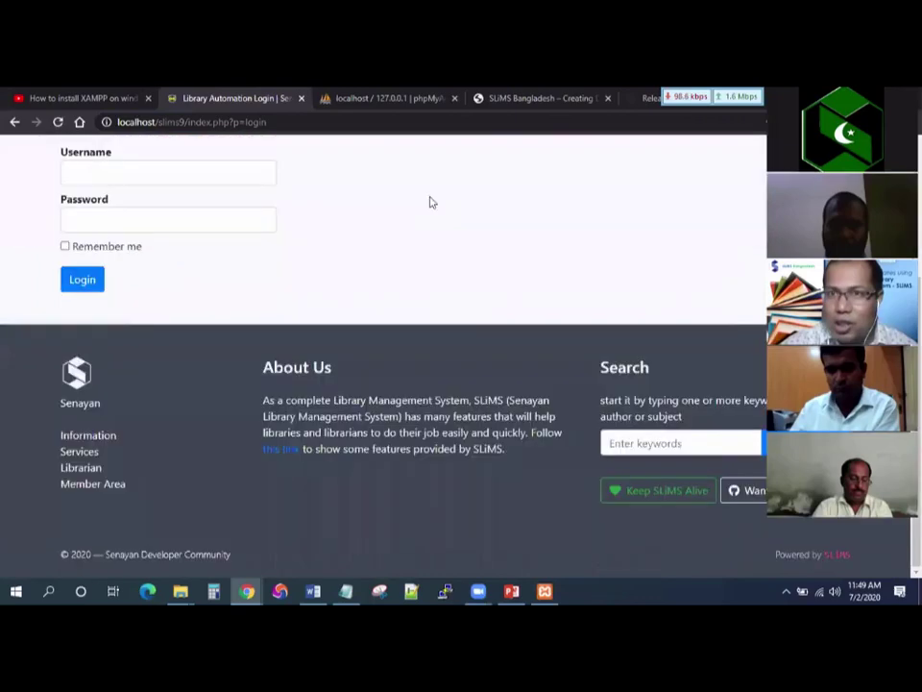
{"action": "key", "text": "Tab"}
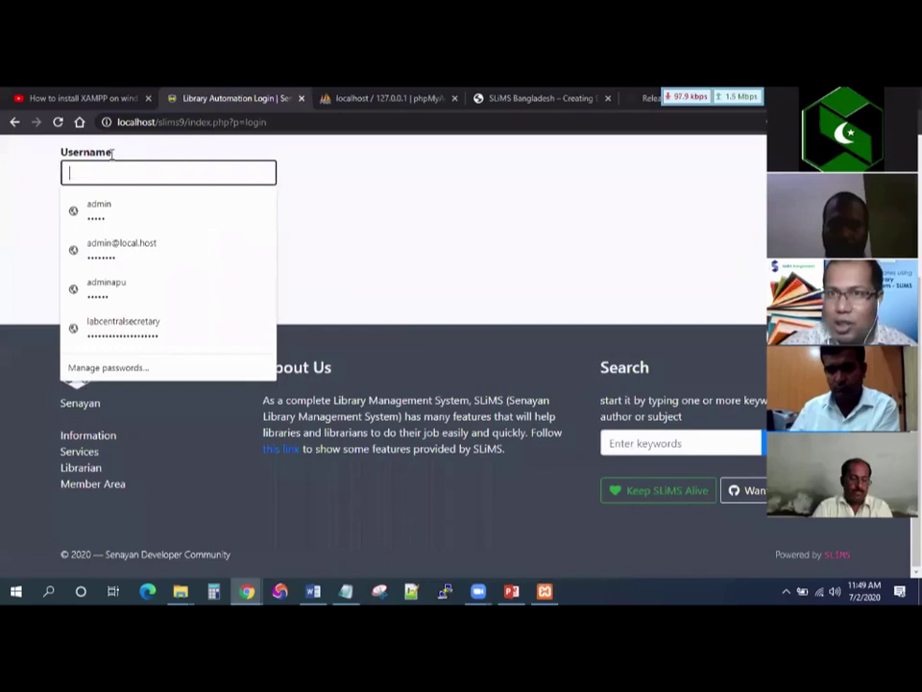
Sign in with the admin username and password saved in Notepad.
{"action": "key", "text": "alt+Tab"}
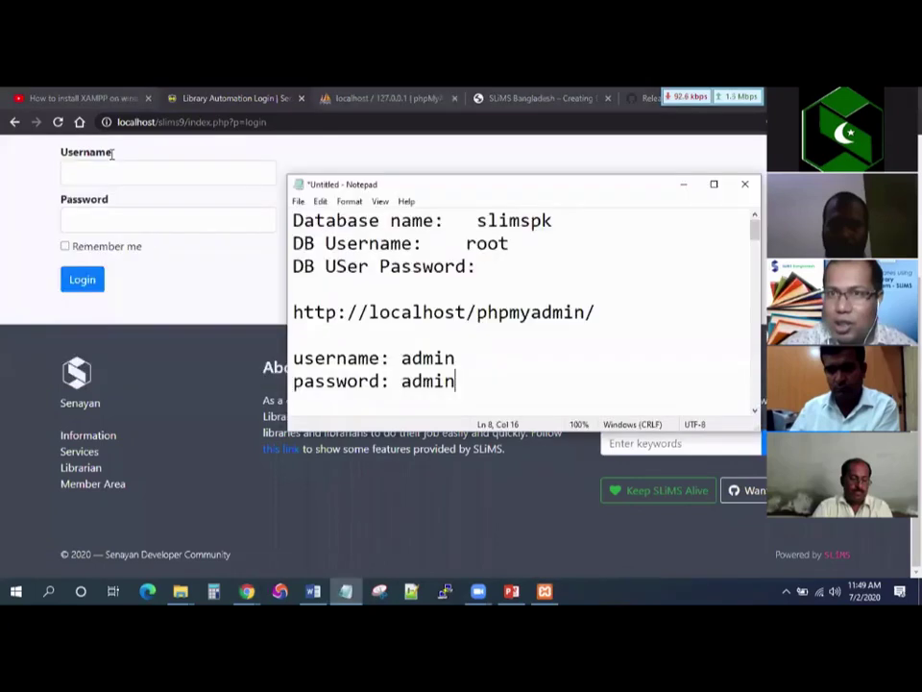
{"action": "key", "text": "shift+Home"}
{"action": "key", "text": "shift+Up"}
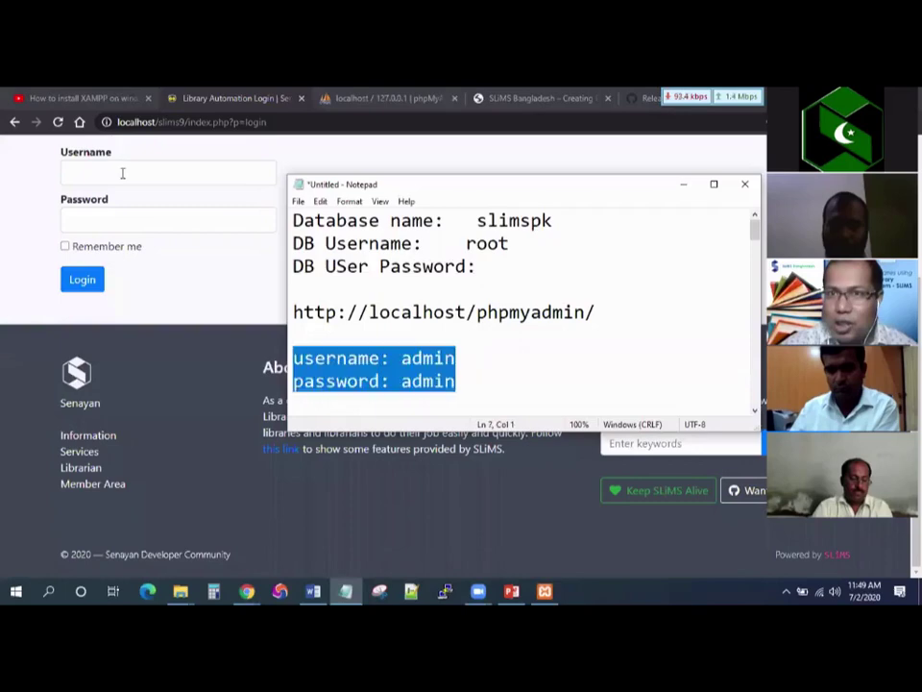
{"action": "left_click", "coordinate": [122, 173]}
{"action": "type", "text": "admin"}
{"action": "key", "text": "Tab"}
{"action": "type", "text": "a"}
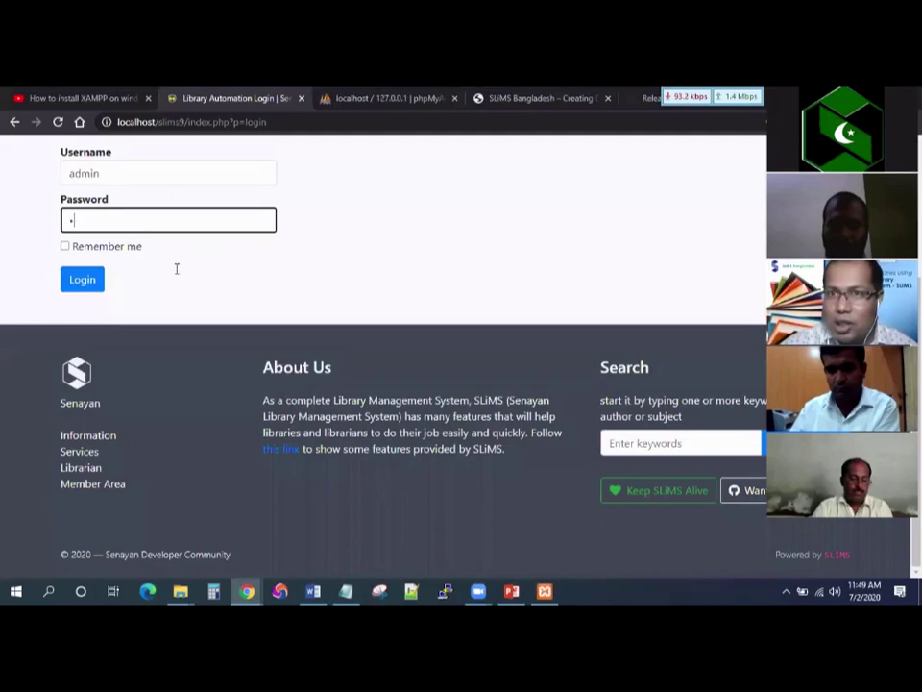
{"action": "key", "text": "Return"}
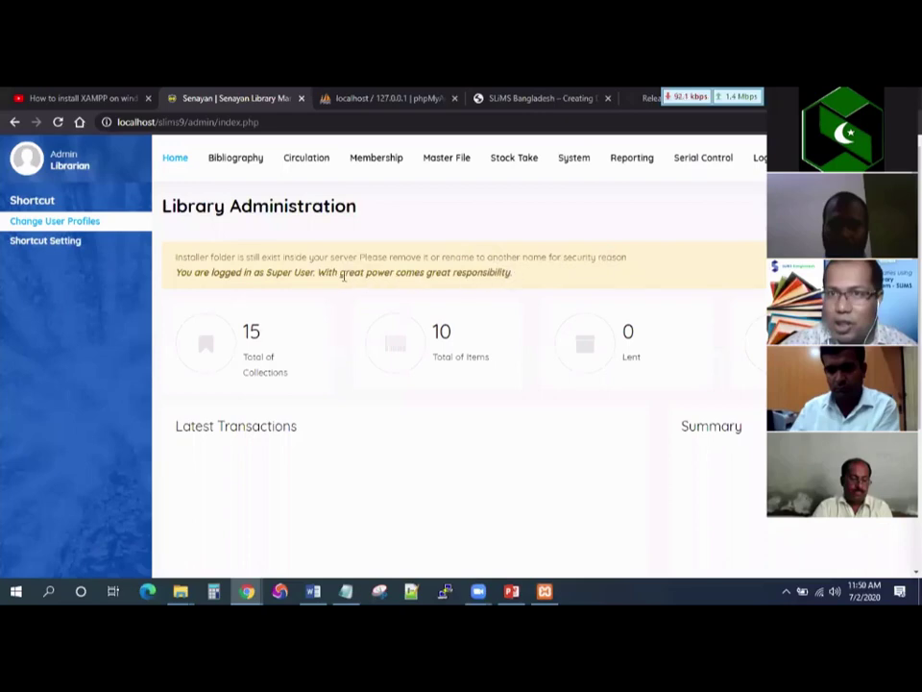
Highlight the dashboard warning that the installer folder still exists, then show the File Explorer windows.
{"action": "left_click_drag", "start_coordinate": [325, 273], "coordinate": [513, 273]}
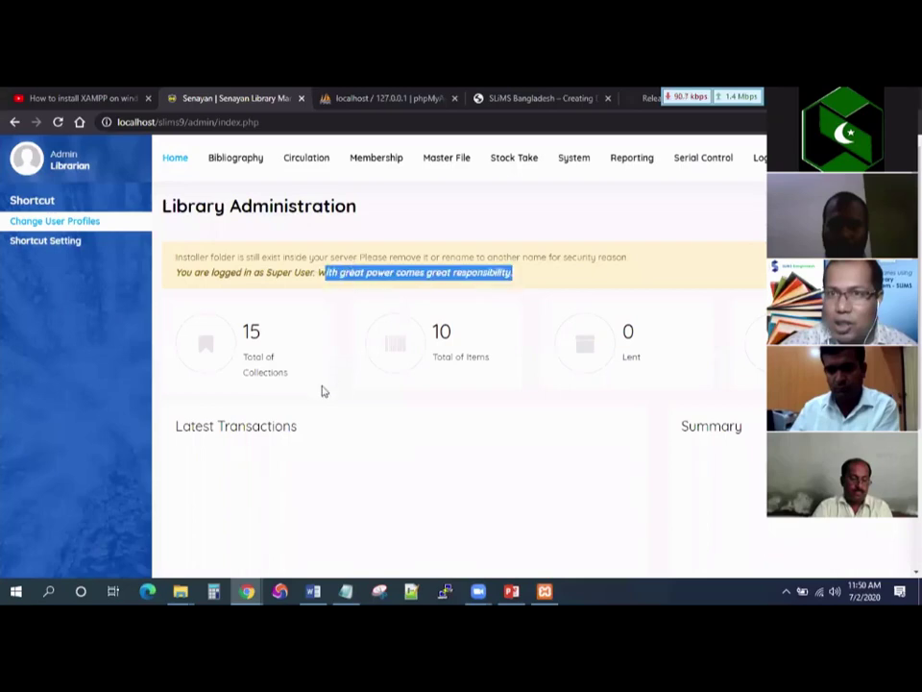
{"action": "left_click", "coordinate": [178, 262]}
{"action": "triple_click", "coordinate": [395, 257]}
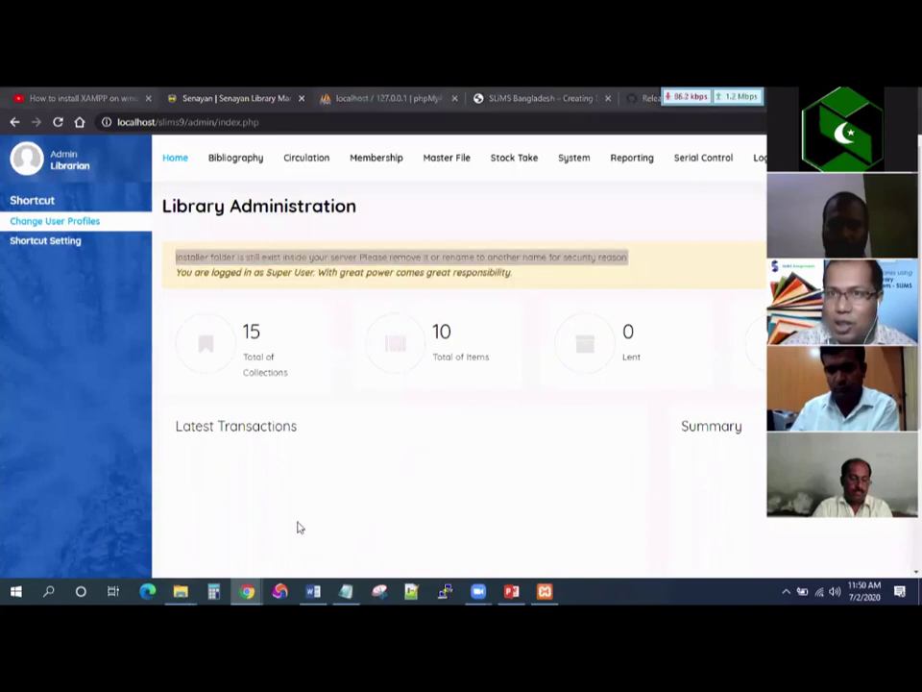
{"action": "left_click", "coordinate": [180, 591]}
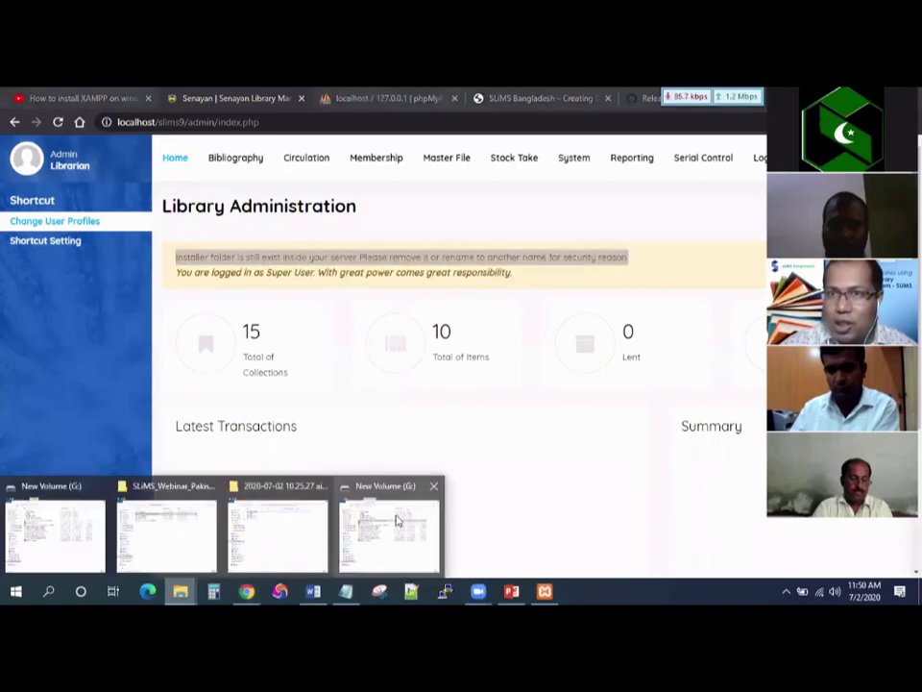